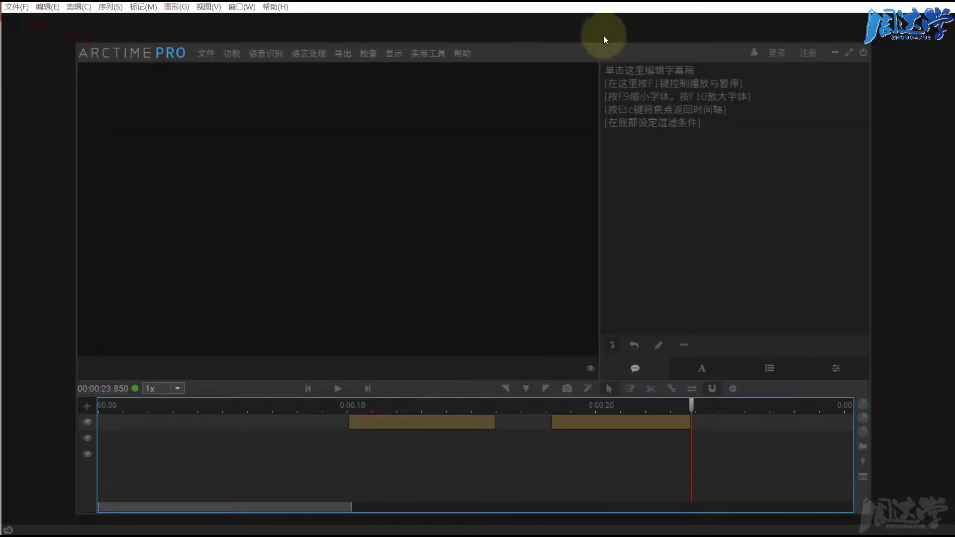
Reposition the Arctime Pro window and maximize it to fill the screen
drag(567, 53, 574, 39)
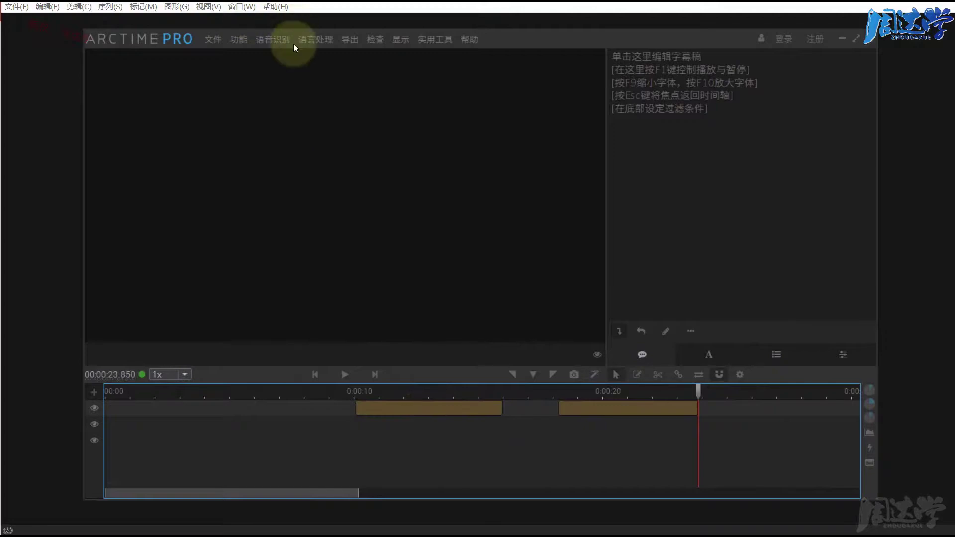
click(237, 41)
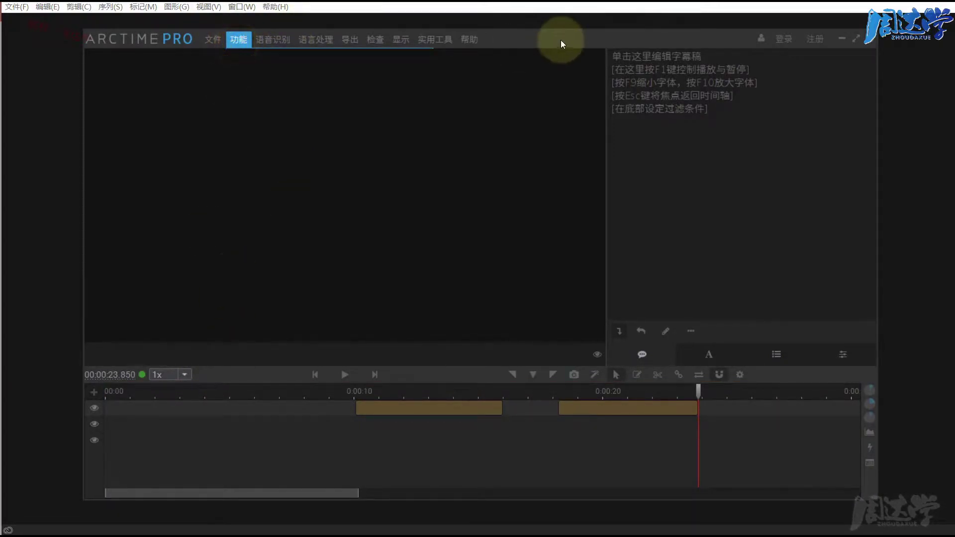
drag(560, 40, 541, 40)
click(224, 39)
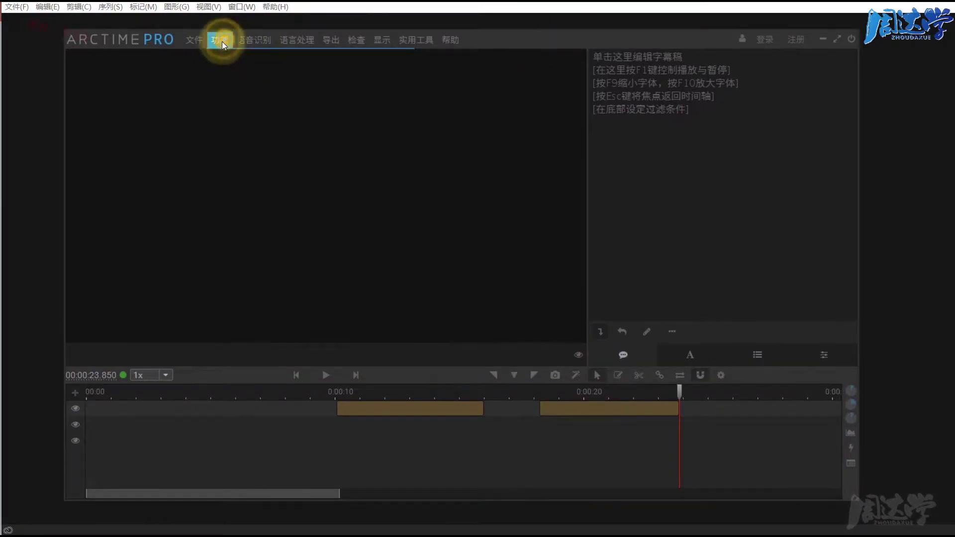
click(836, 39)
Clear both subtitle blocks with 功能 > 清空时间轴中所有字幕块 and confirm with OK
click(149, 2)
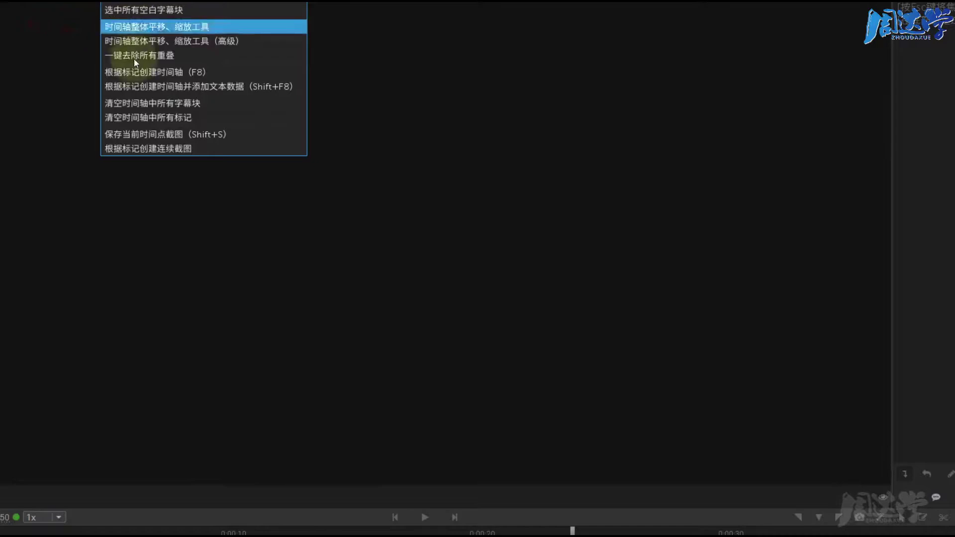
click(132, 106)
click(576, 320)
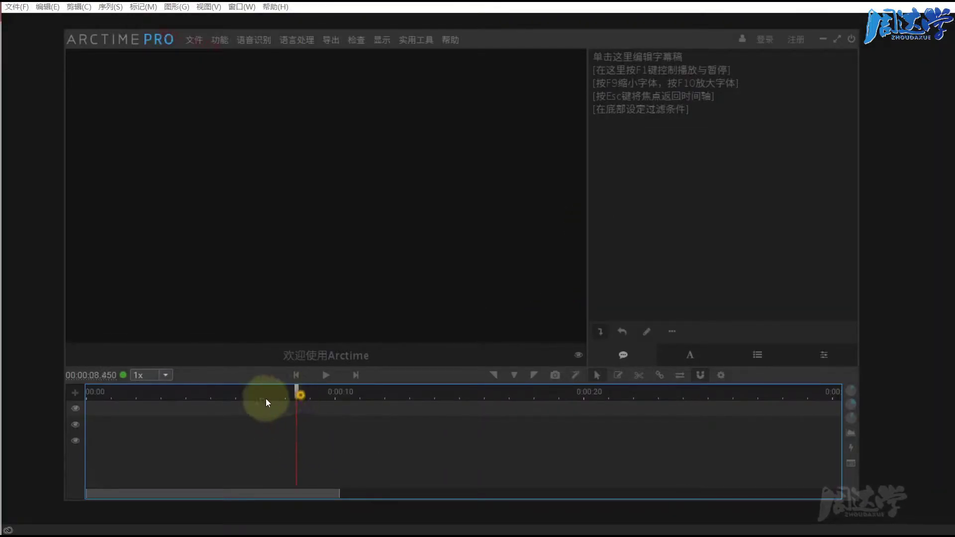
click(86, 395)
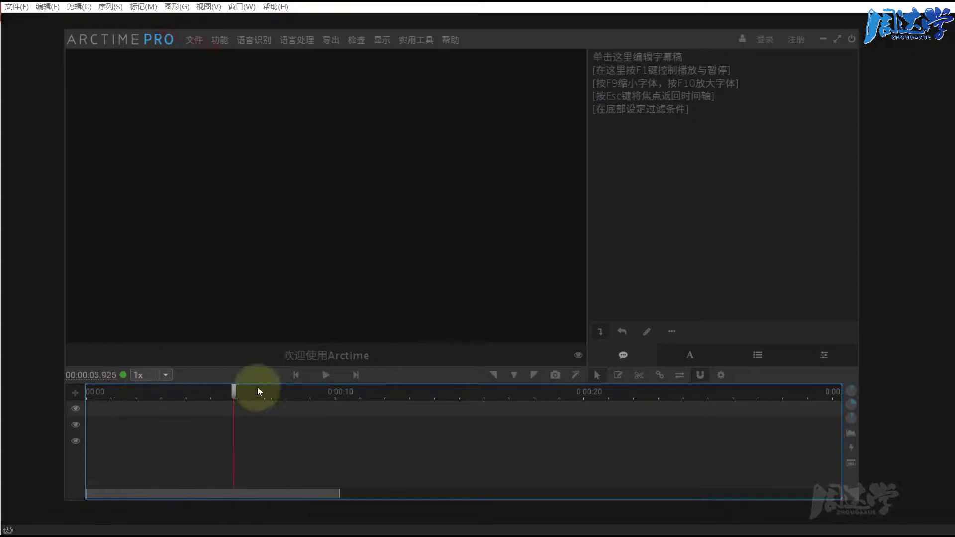
click(487, 375)
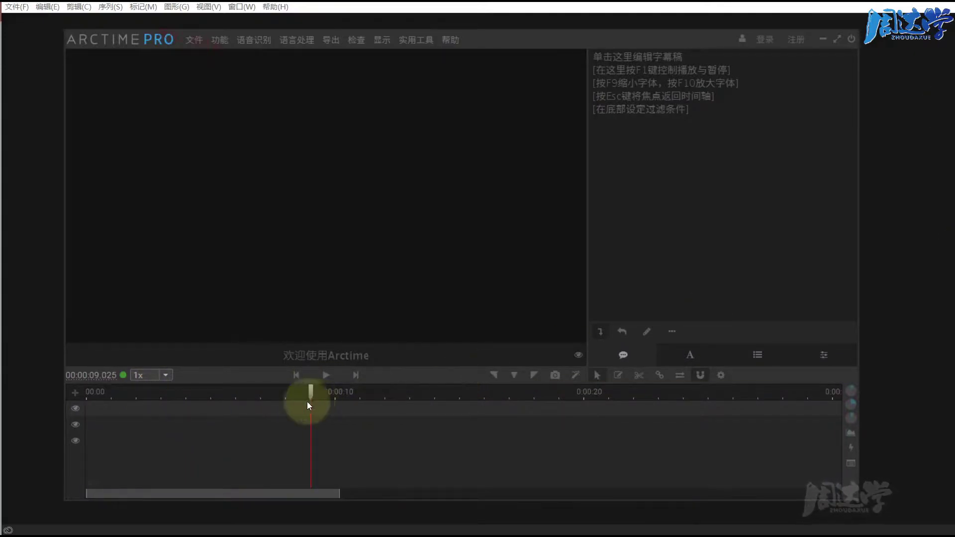
mouse_move(308, 406)
mouse_down()
mouse_move(111, 401)
mouse_move(192, 402)
mouse_move(171, 408)
mouse_up()
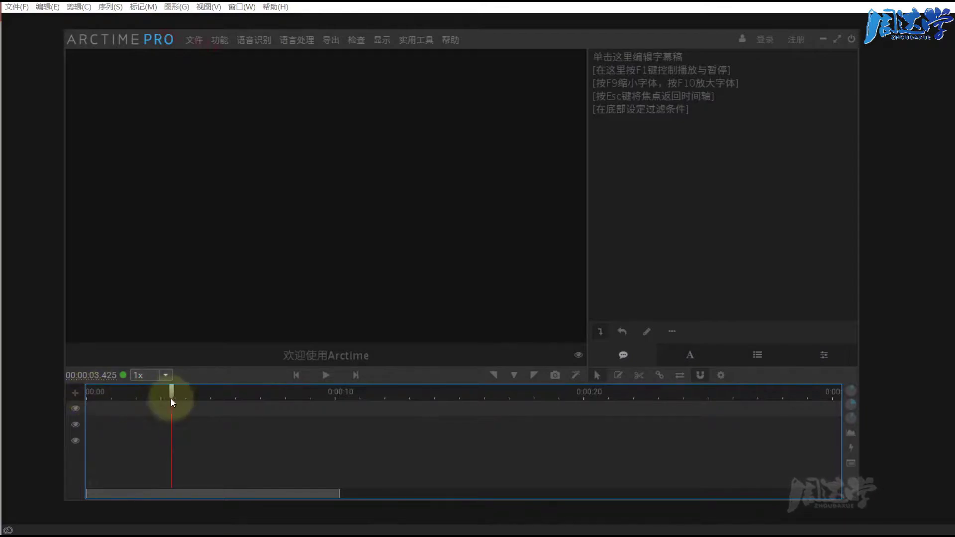
mouse_move(172, 392)
mouse_down()
mouse_move(87, 396)
mouse_move(221, 398)
mouse_up()
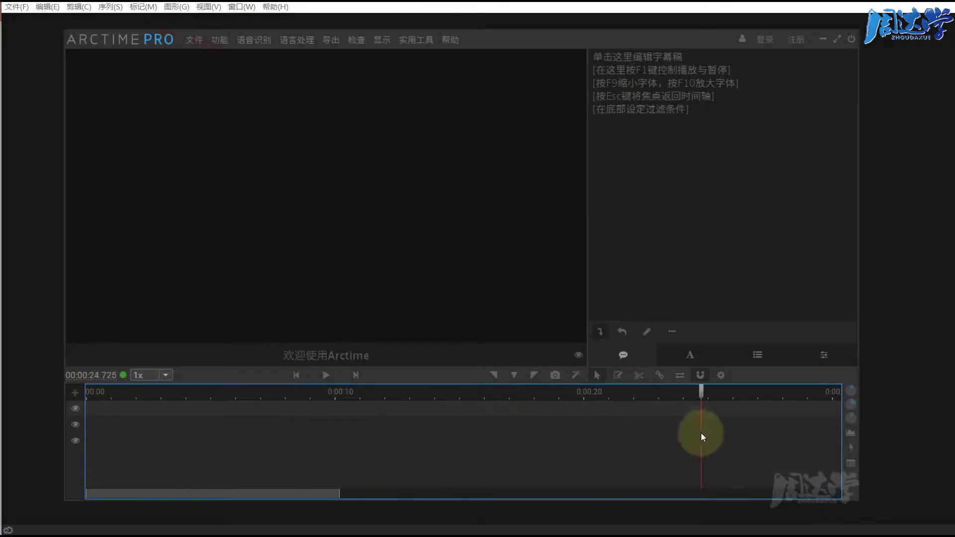
drag(701, 437, 386, 441)
drag(181, 434, 180, 432)
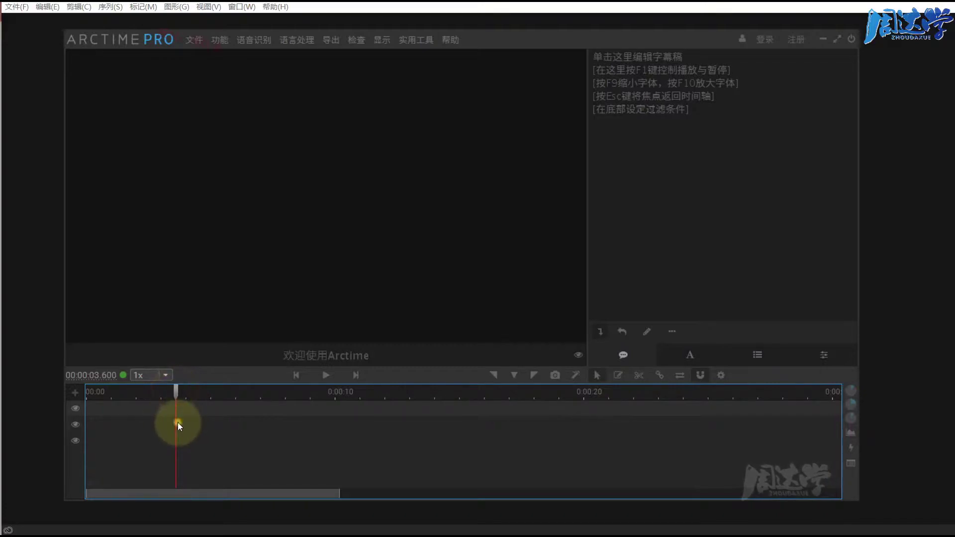
Toggle track visibility and focus the empty subtitle track
click(177, 423)
click(203, 425)
click(75, 425)
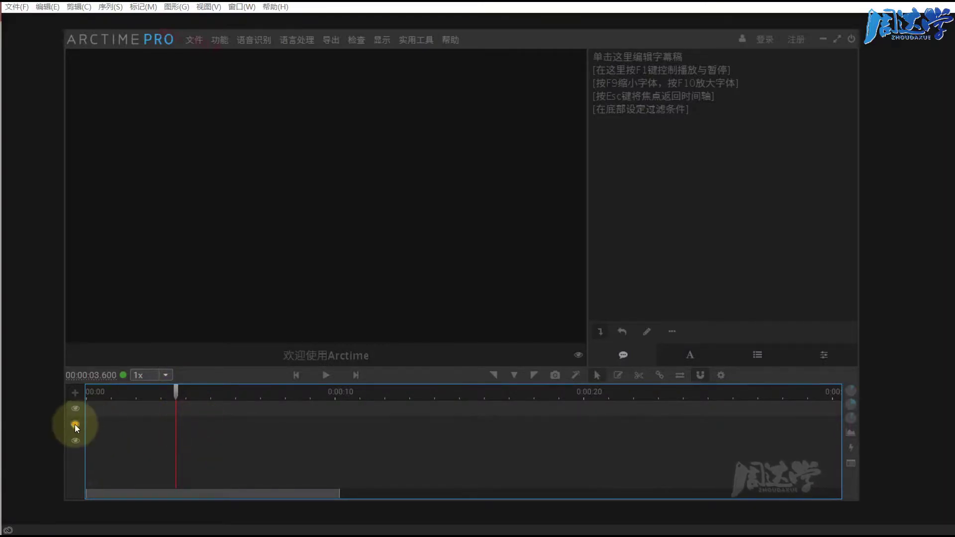
click(76, 410)
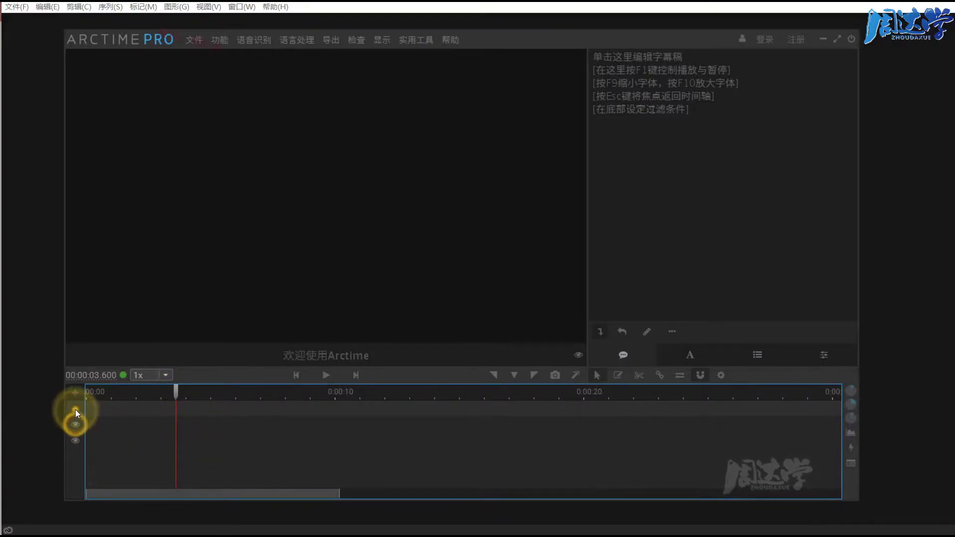
click(75, 440)
click(204, 415)
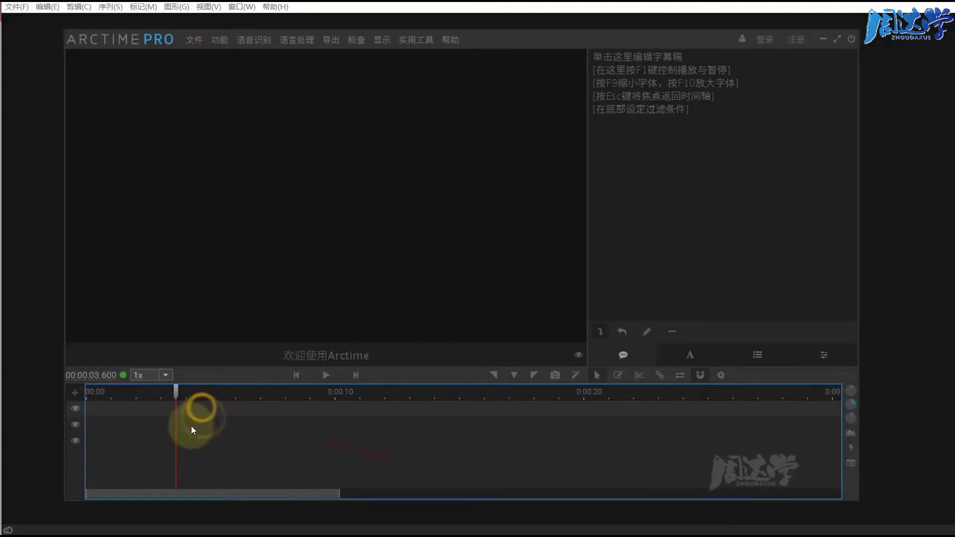
Create subtitle blocks at about 3.6–5.6 s, 6.6–8.5 s and 10–12 s
drag(191, 426, 198, 410)
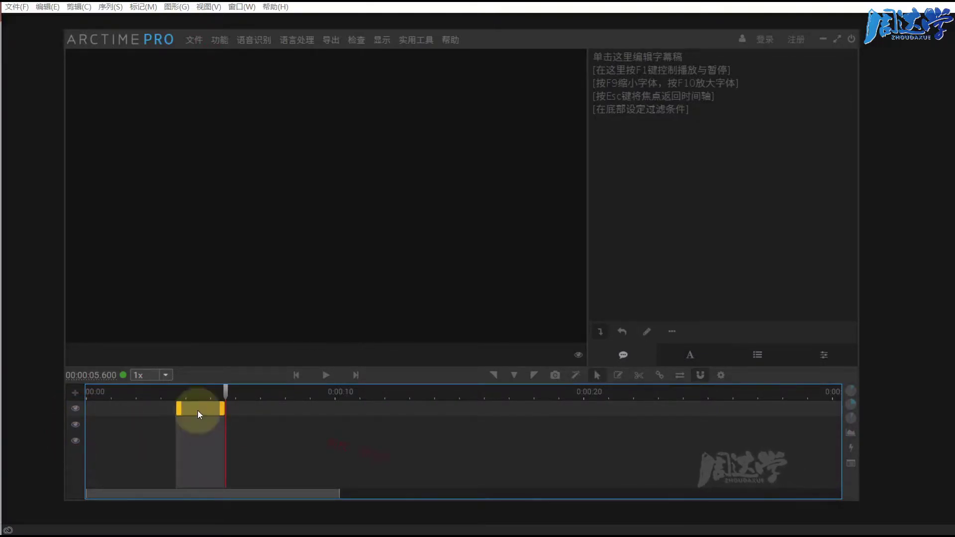
click(75, 408)
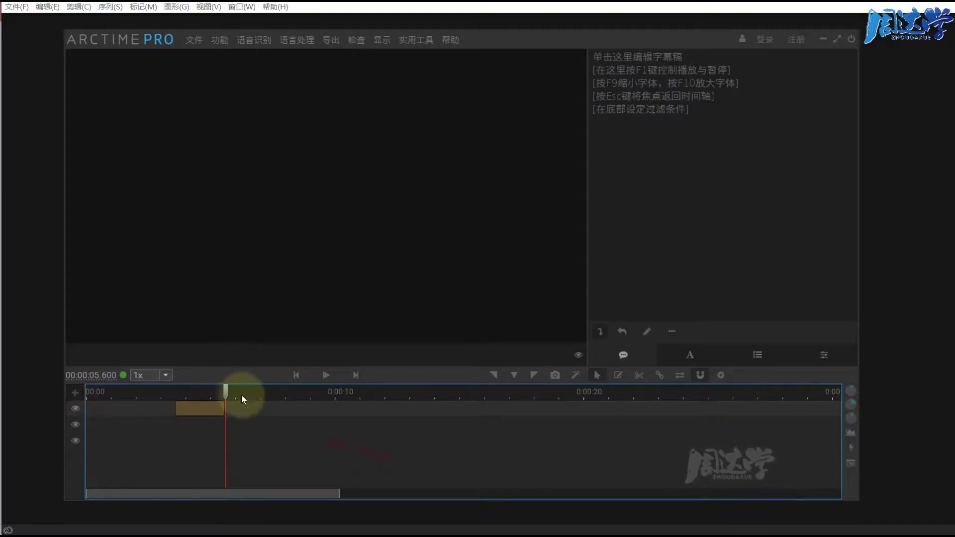
click(199, 410)
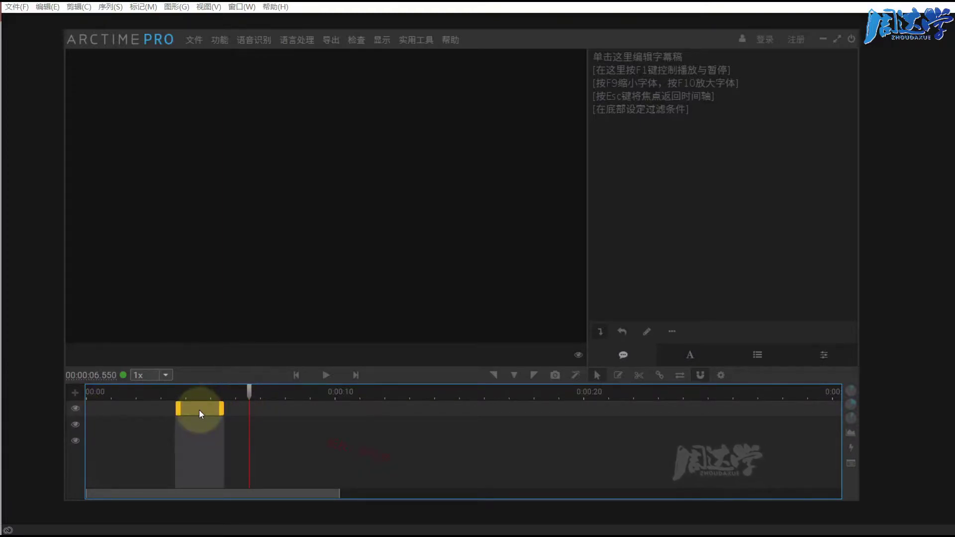
drag(199, 410, 298, 390)
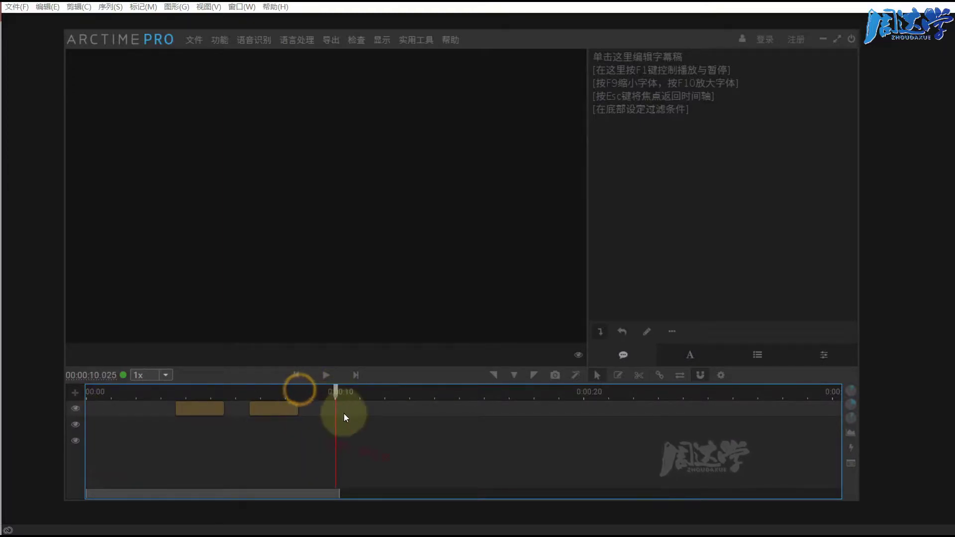
click(346, 429)
drag(386, 392, 415, 393)
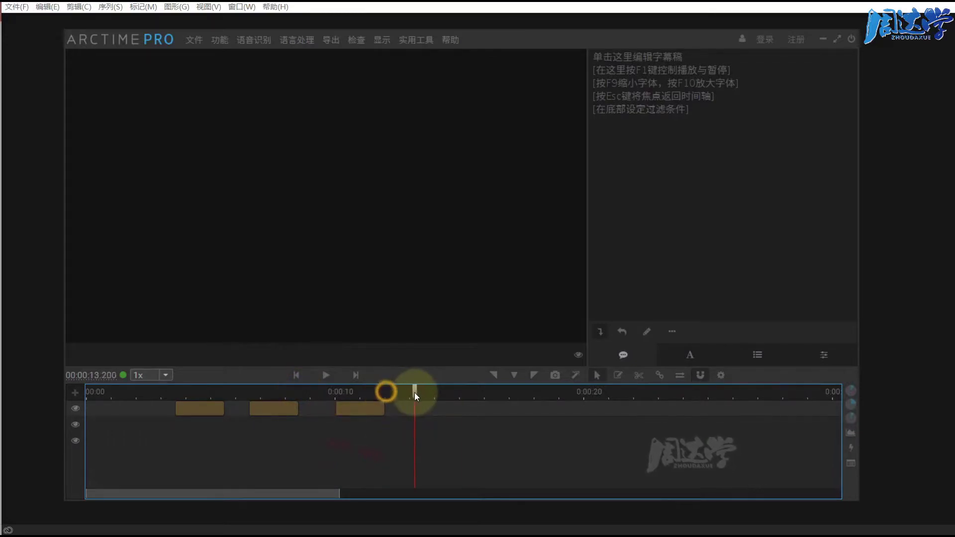
Insert a new empty track at the top of the timeline with 在顶部插入新轨道
click(74, 394)
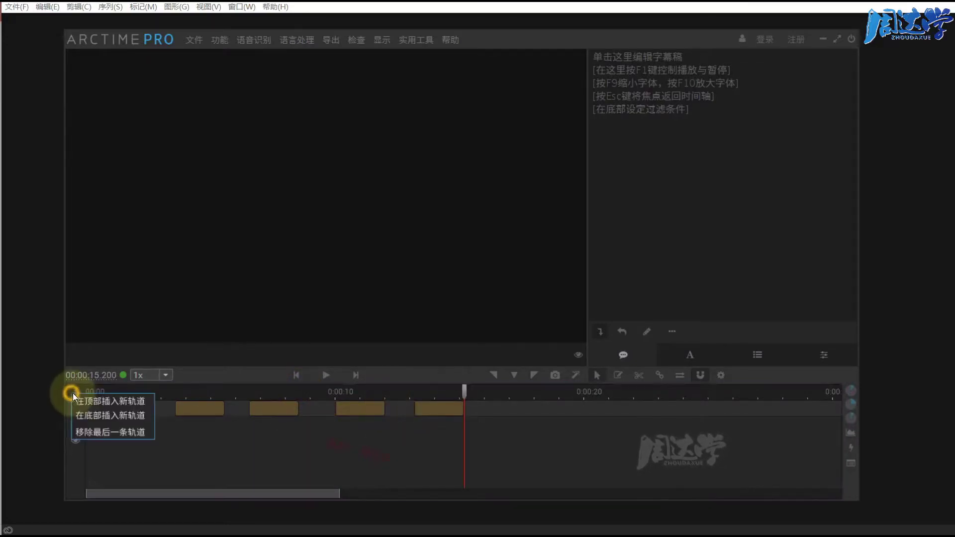
click(97, 401)
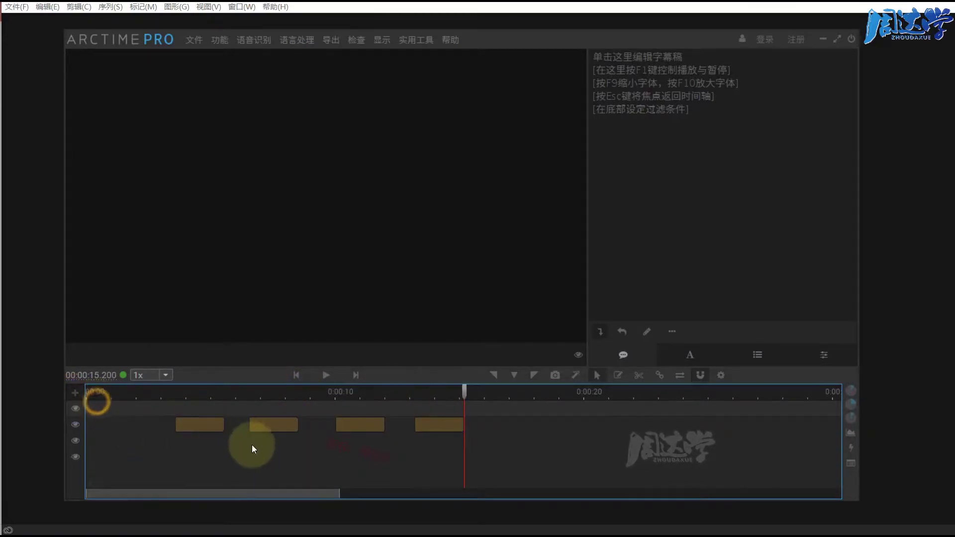
click(372, 423)
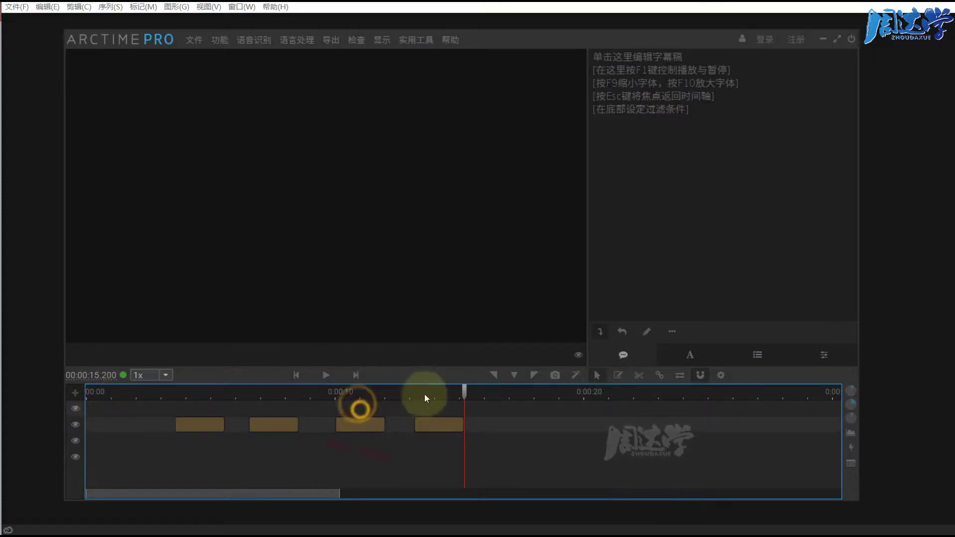
drag(425, 396, 392, 393)
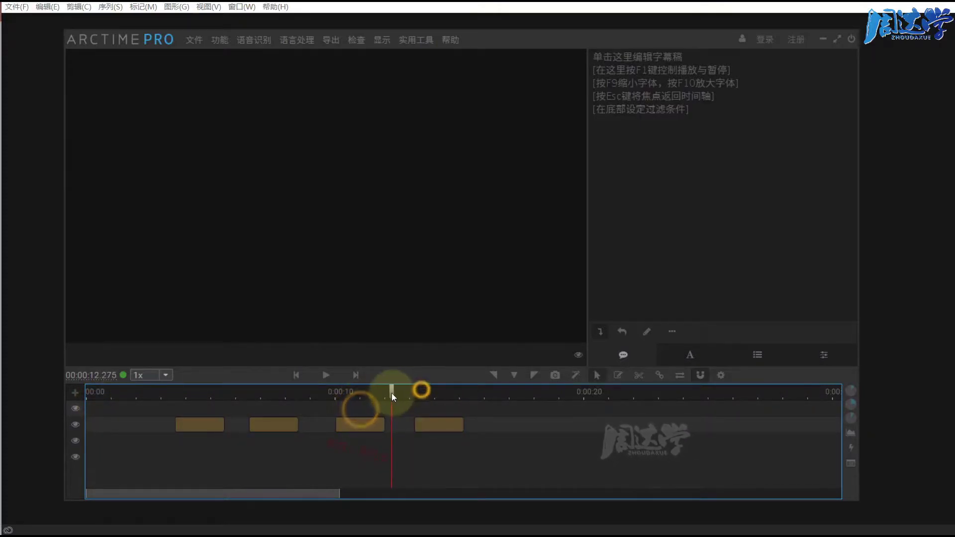
Refresh the timeline display and select the last subtitle block
right_click(148, 411)
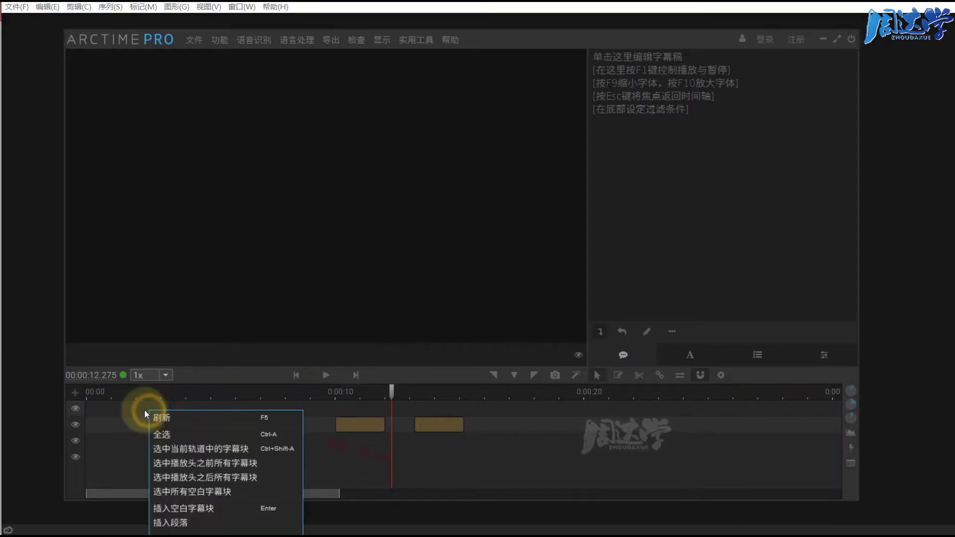
click(175, 419)
click(387, 391)
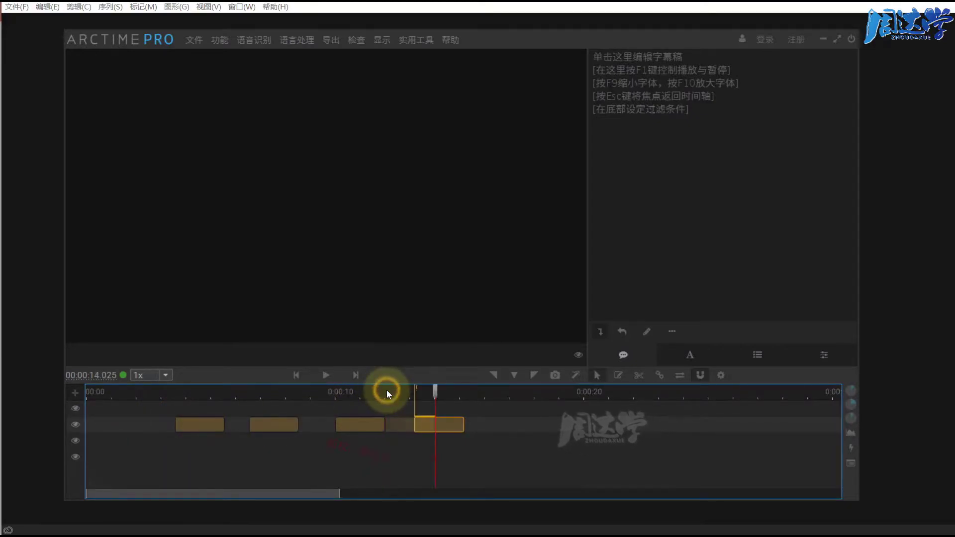
click(402, 425)
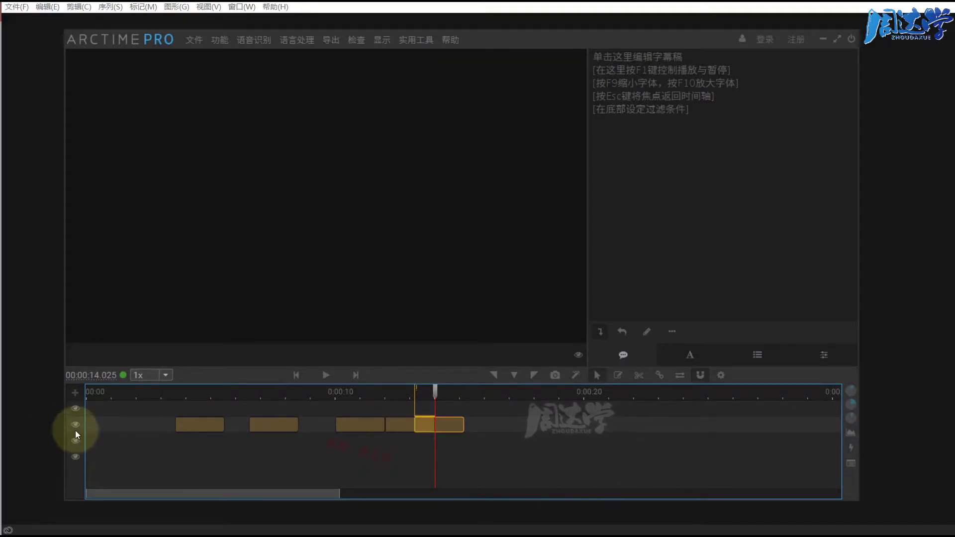
click(395, 423)
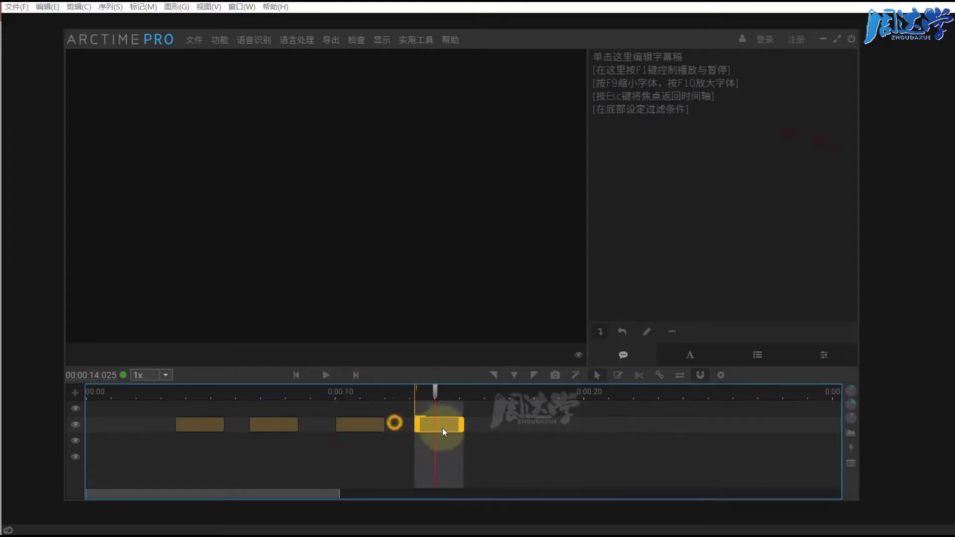
Add a fifth subtitle block, delete it after confirming 是, and reselect the fourth block
click(516, 426)
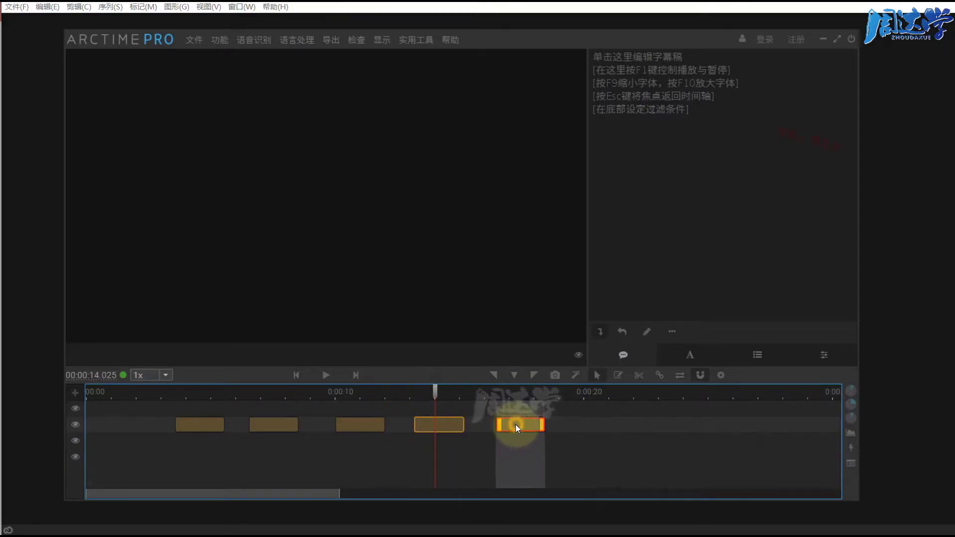
key(Delete)
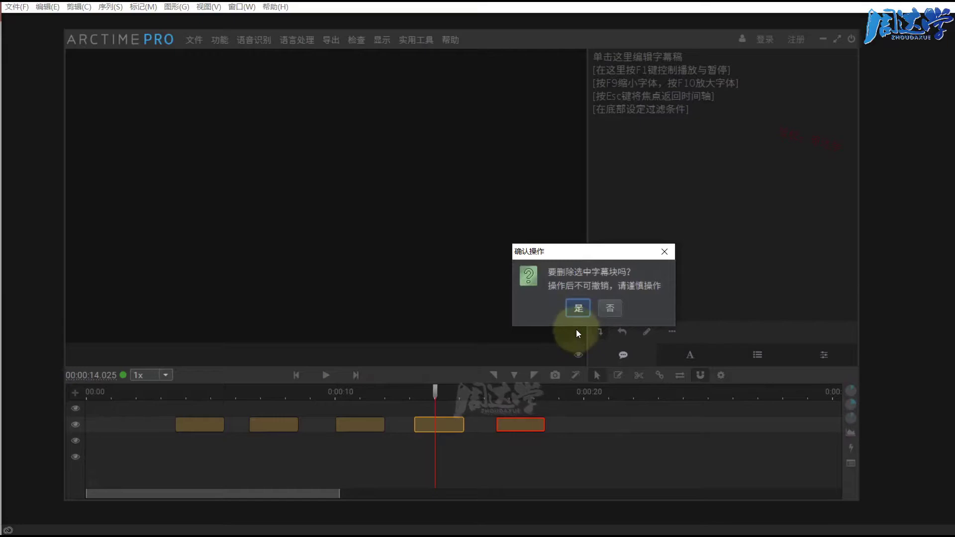
click(578, 308)
drag(465, 396, 494, 401)
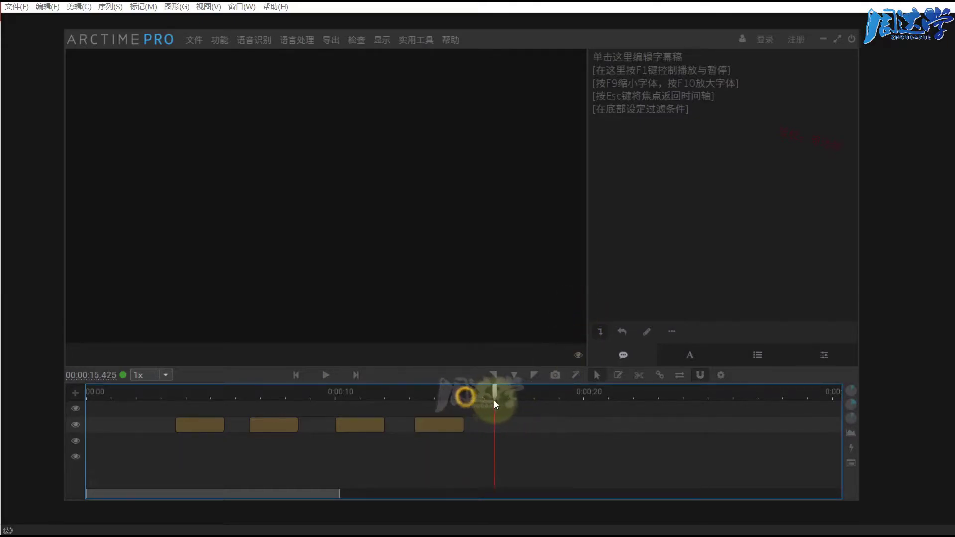
click(439, 425)
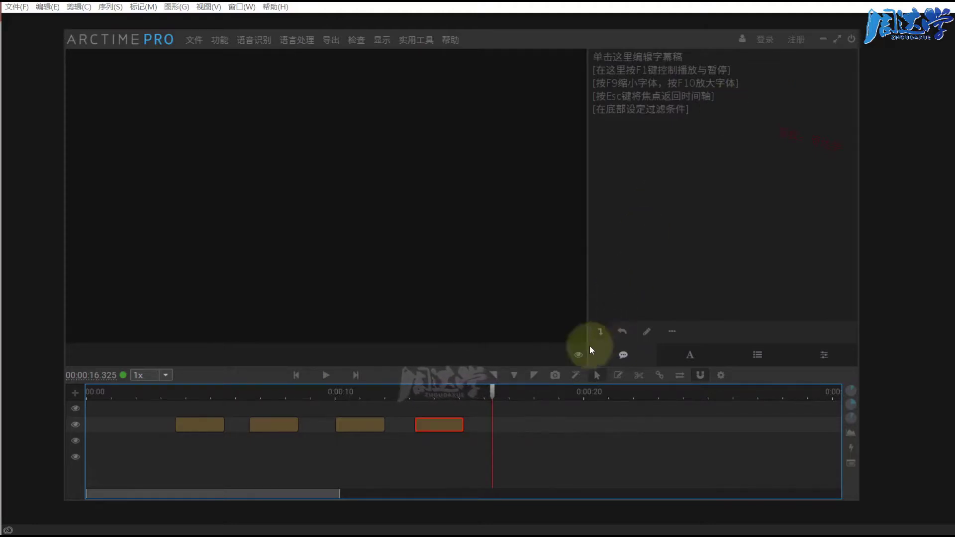
In 选项与调试, set 新建字幕块时长 to 3000 ms and uncheck 覆盖原有文件
click(436, 426)
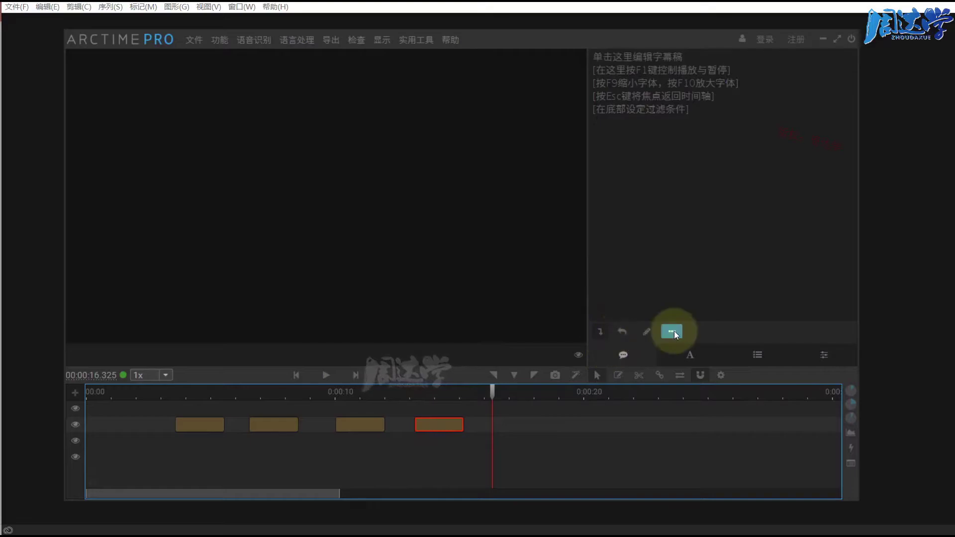
click(720, 375)
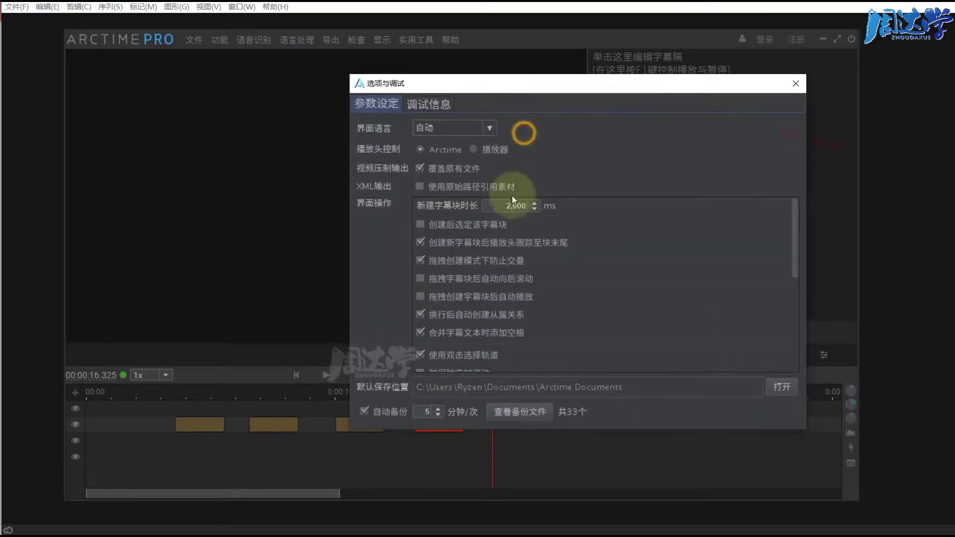
click(510, 206)
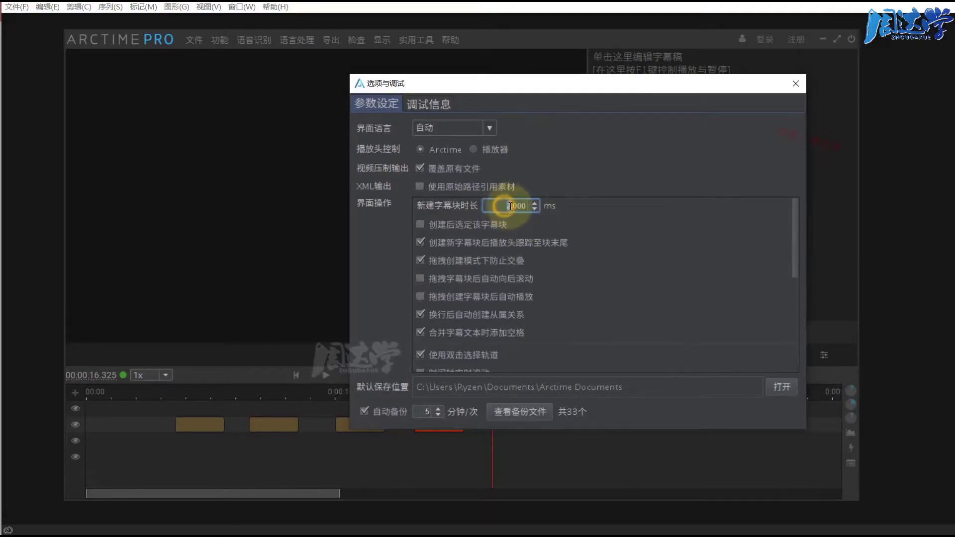
click(601, 173)
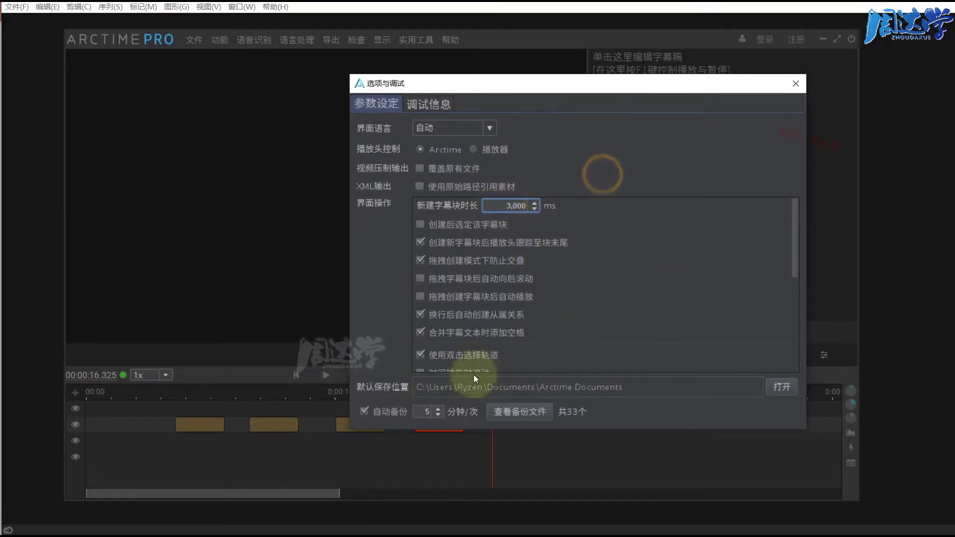
click(794, 84)
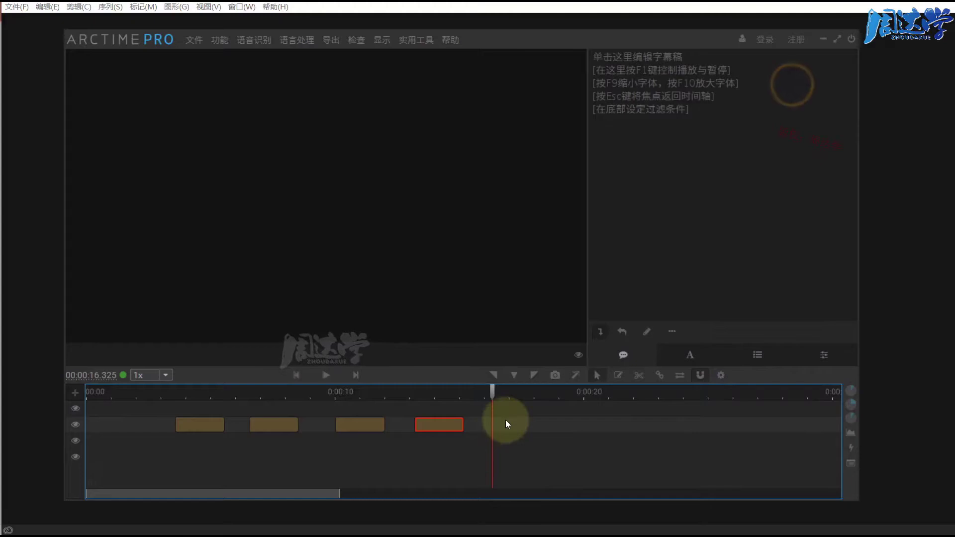
Add a 3-second subtitle block at the playhead near 18 s
click(533, 420)
drag(490, 394, 606, 396)
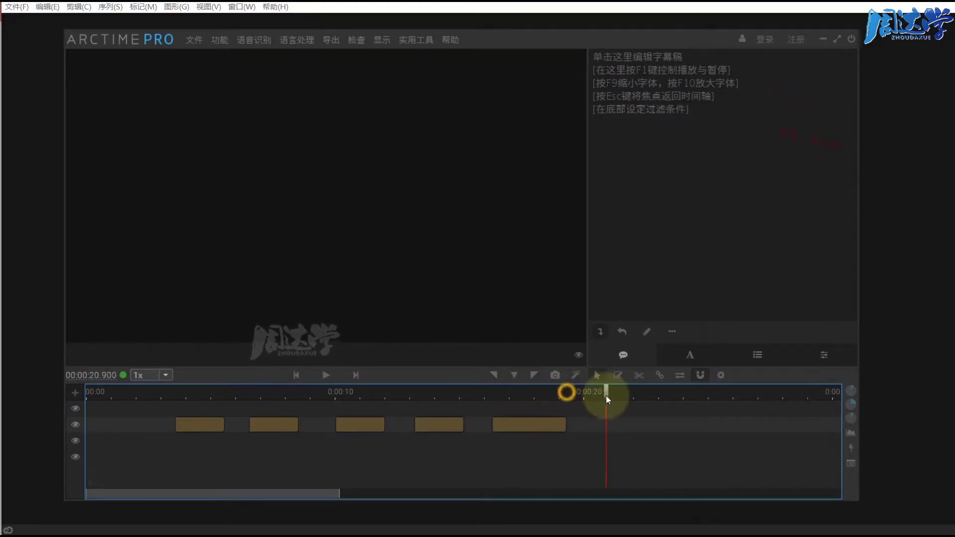
click(607, 396)
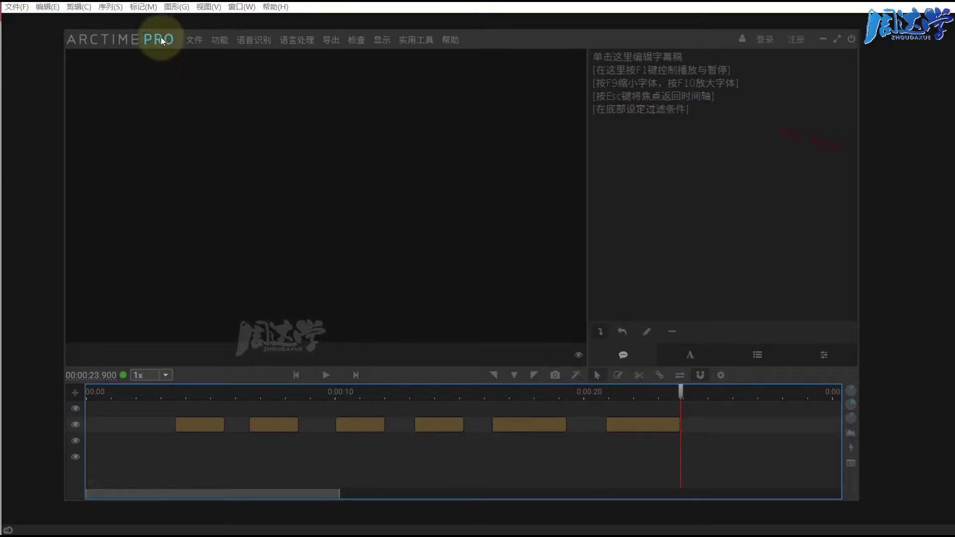
Clear every subtitle block with 清空时间轴中所有字幕块, confirming the prompt
click(223, 41)
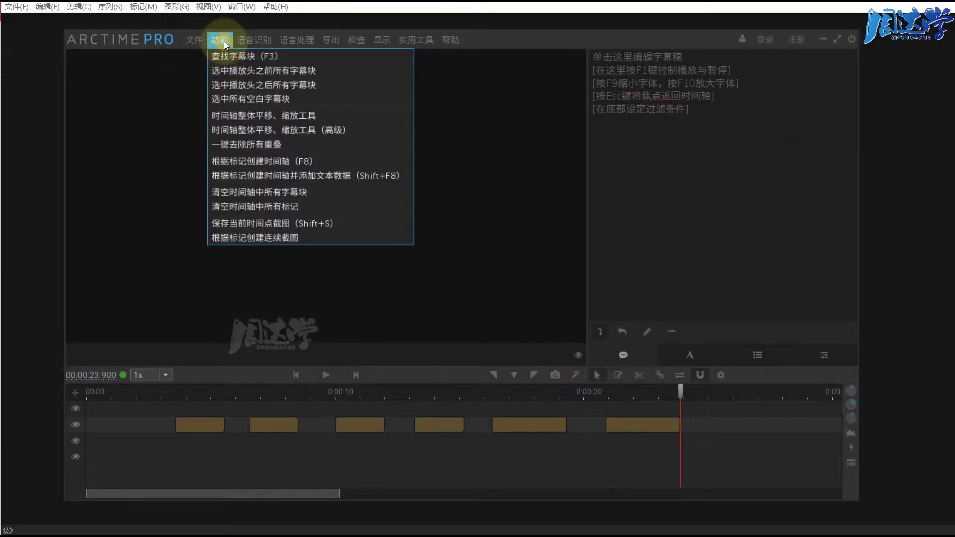
click(262, 192)
click(442, 286)
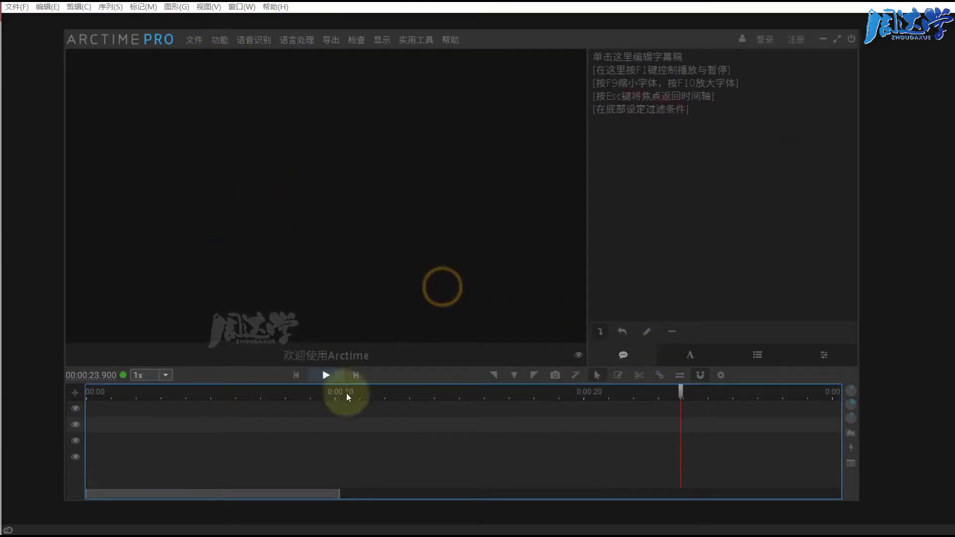
drag(241, 397, 184, 407)
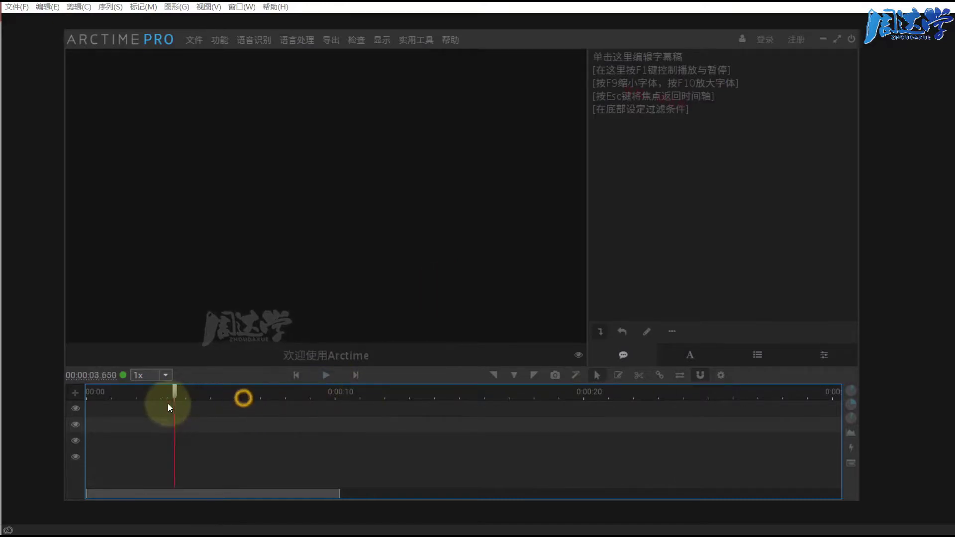
click(191, 424)
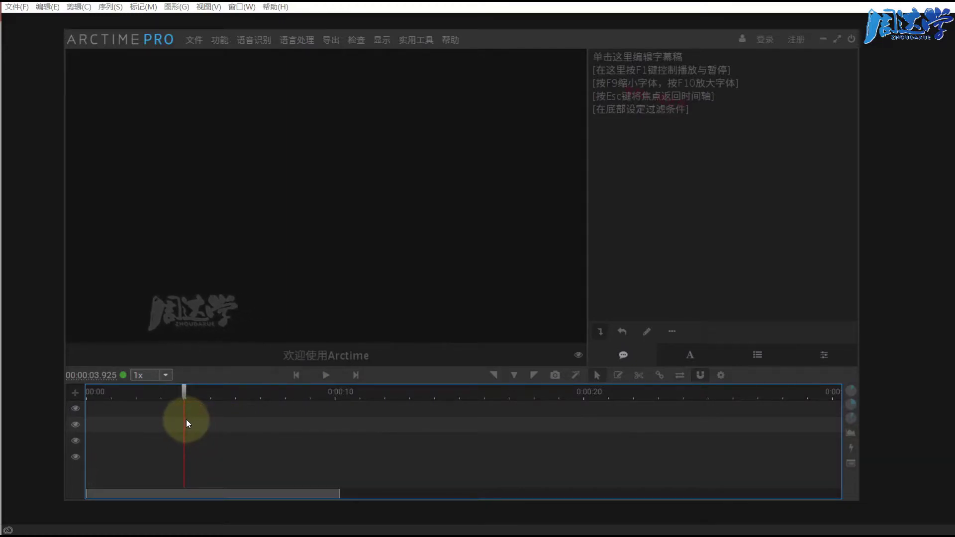
click(189, 421)
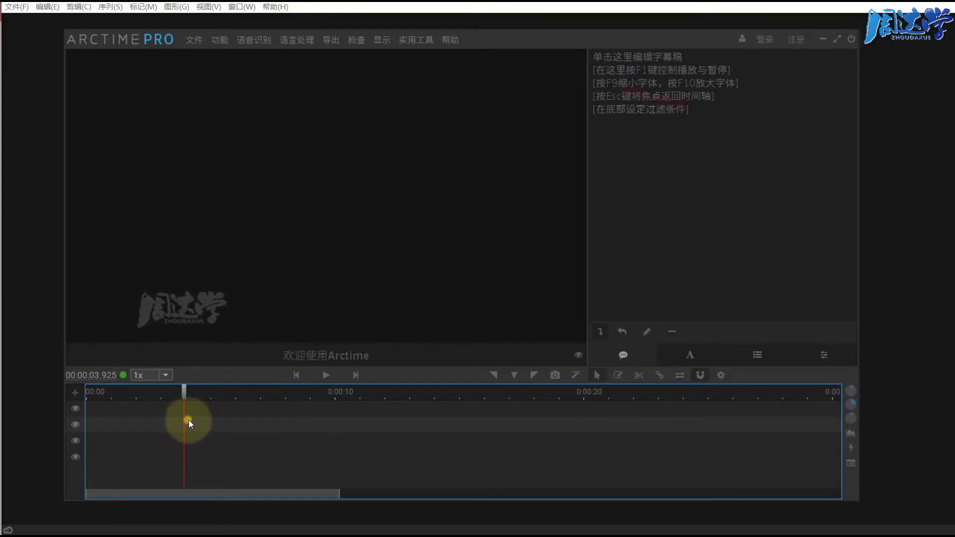
mouse_move(190, 420)
mouse_down()
mouse_move(292, 440)
mouse_move(621, 443)
mouse_move(398, 424)
mouse_move(490, 437)
mouse_up()
click(586, 431)
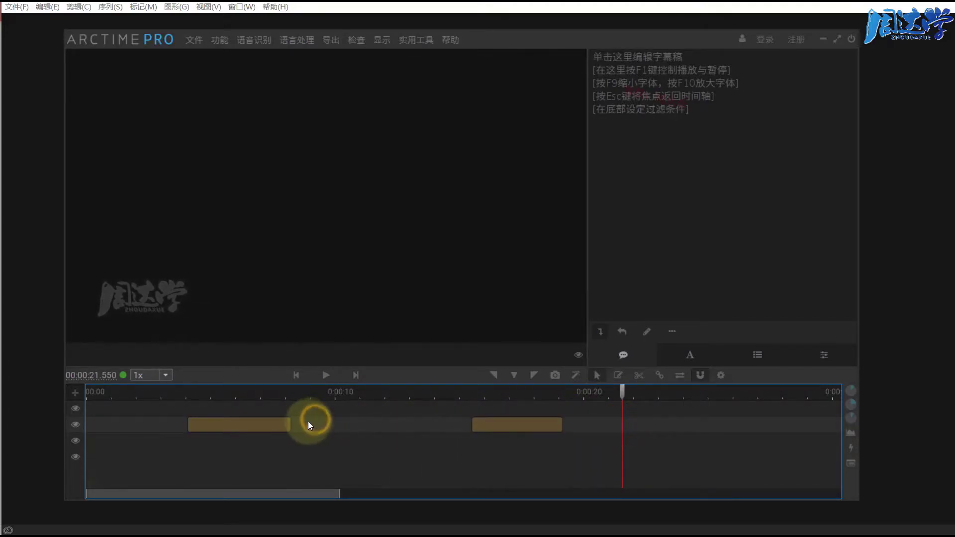
drag(307, 417, 559, 458)
click(555, 454)
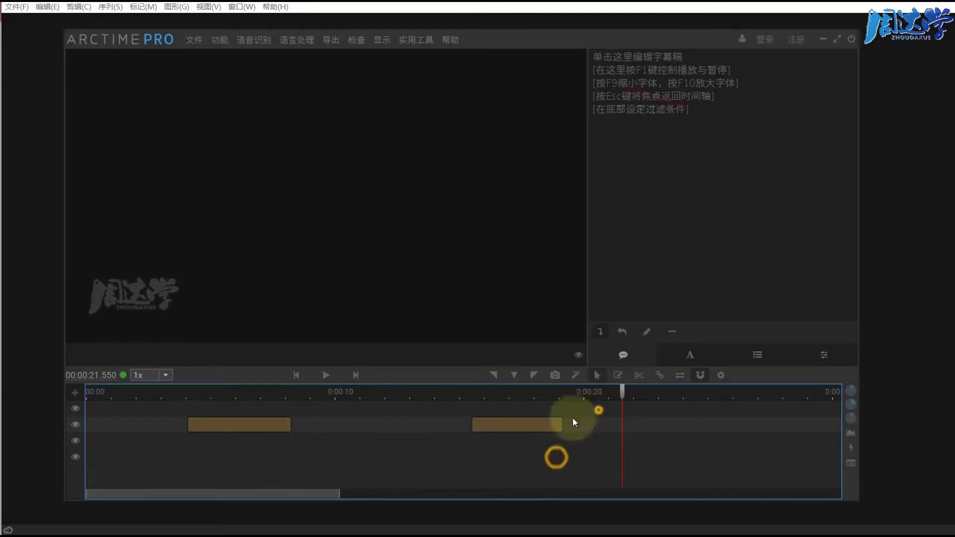
drag(597, 410, 179, 456)
click(364, 454)
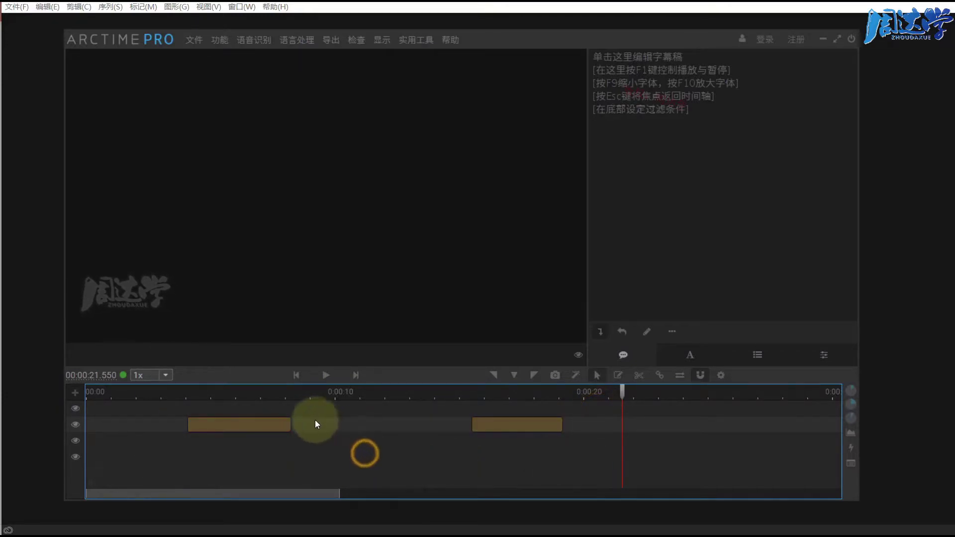
drag(315, 420, 434, 465)
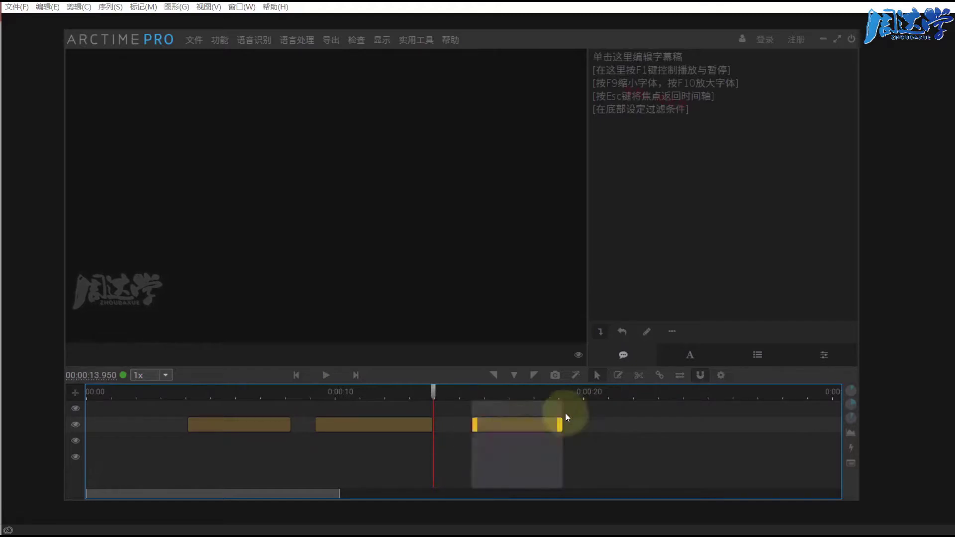
drag(604, 403, 200, 440)
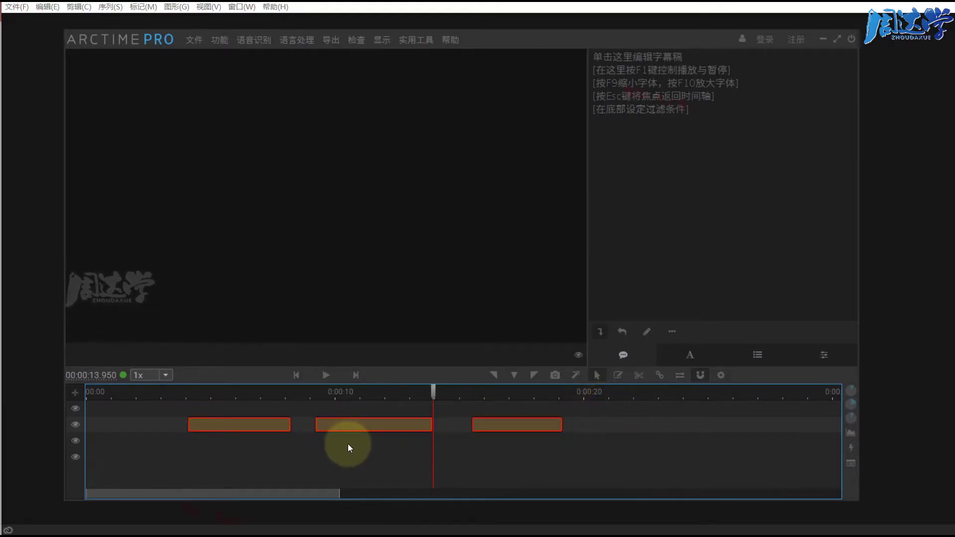
key(Delete)
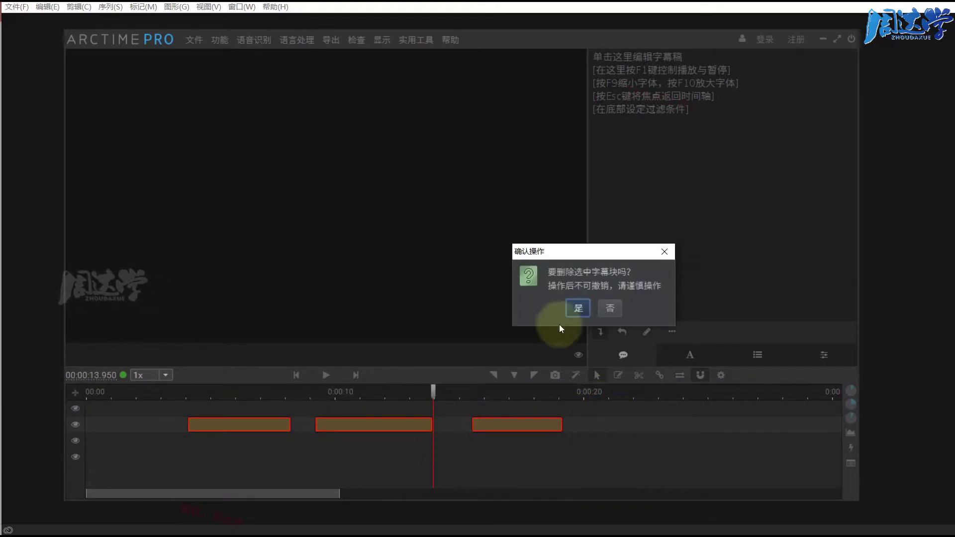
click(573, 310)
click(264, 393)
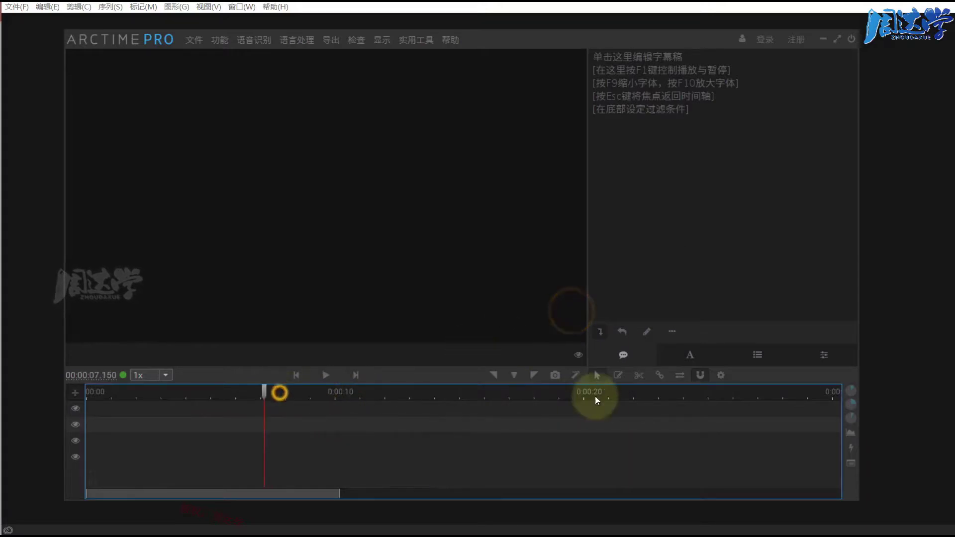
Switch on quick drag-to-create subtitle mode
click(618, 376)
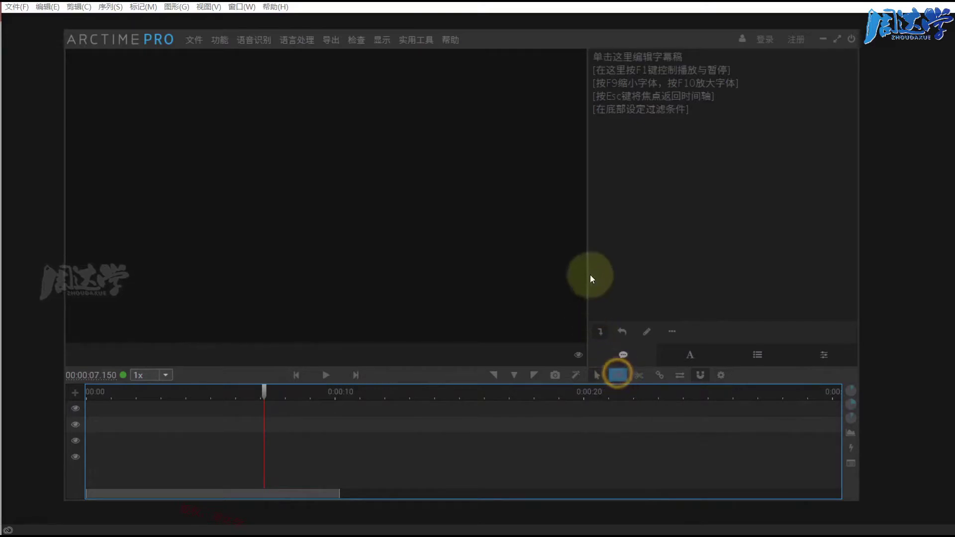
click(618, 376)
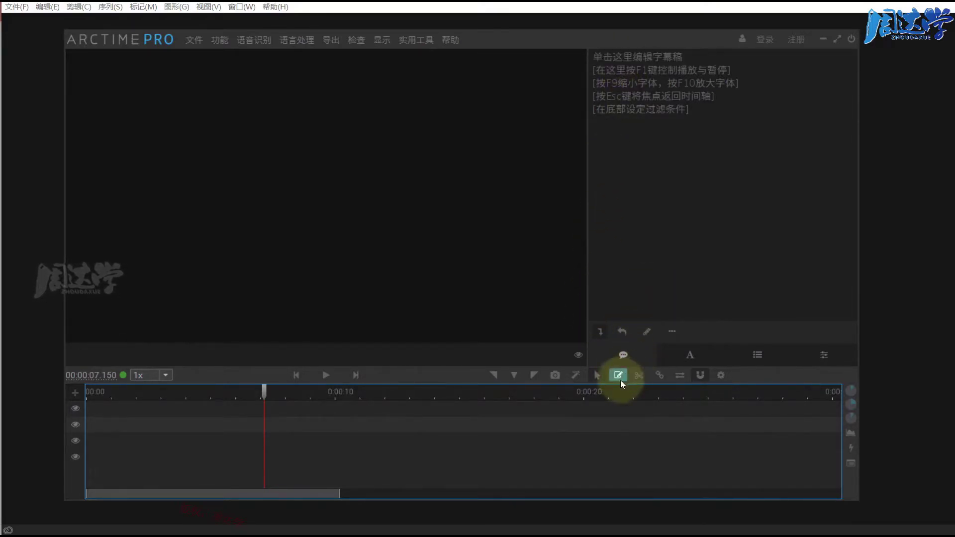
click(626, 197)
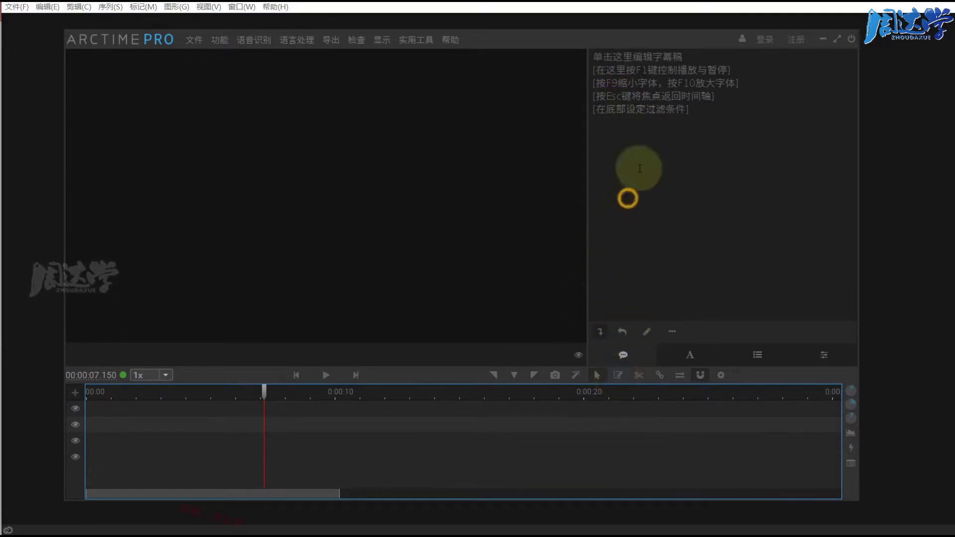
Maximize the window, then exit fullscreen with Esc to restore the normal window
click(836, 39)
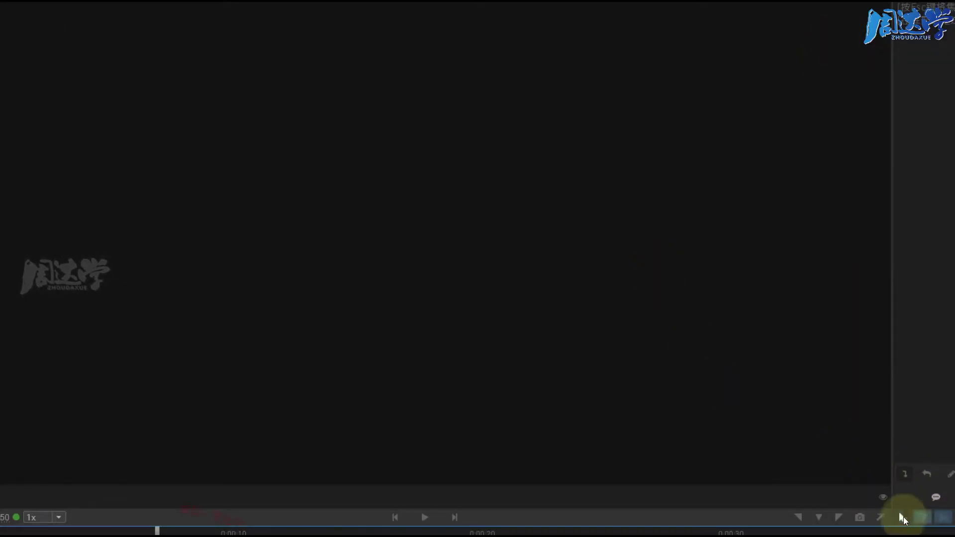
click(924, 518)
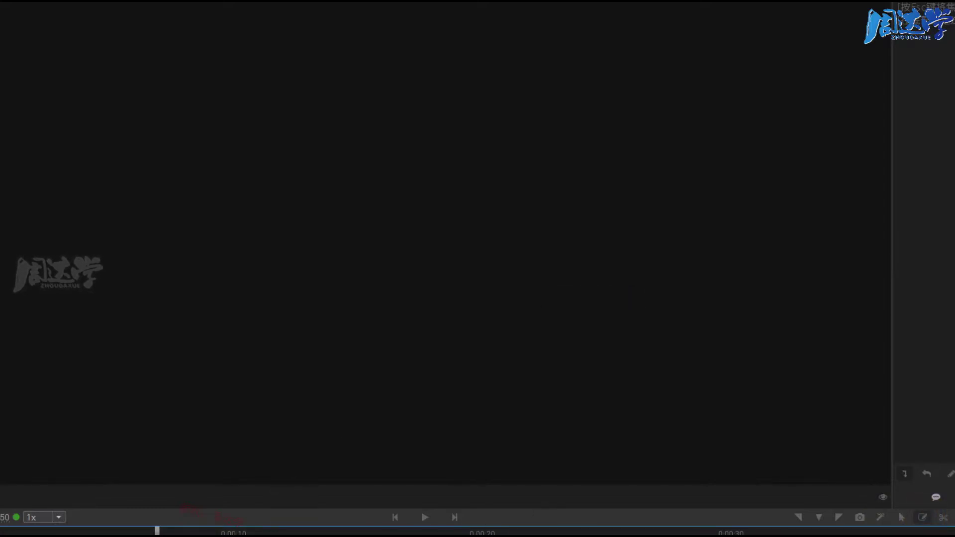
key(Escape)
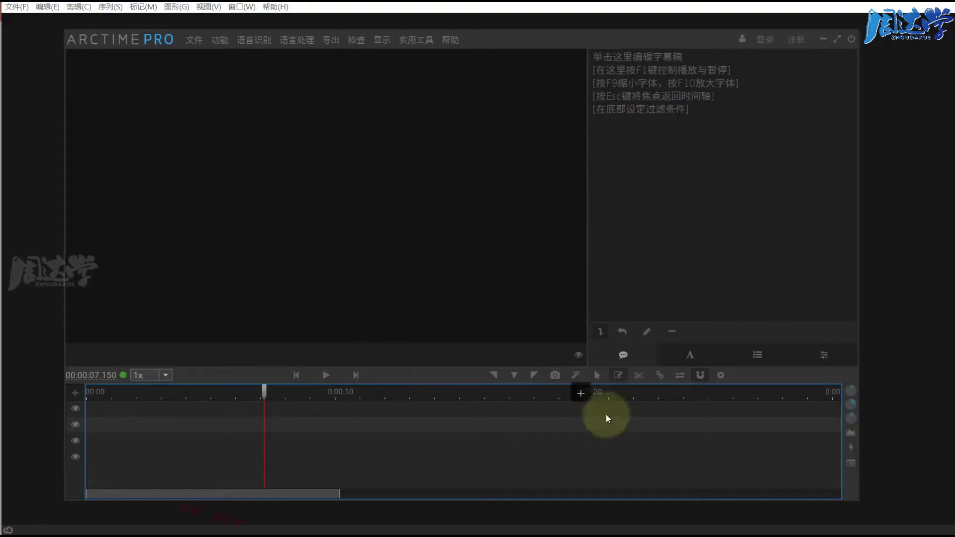
Create a subtitle block ending near 10.8 s and write line 1 in the script
click(618, 375)
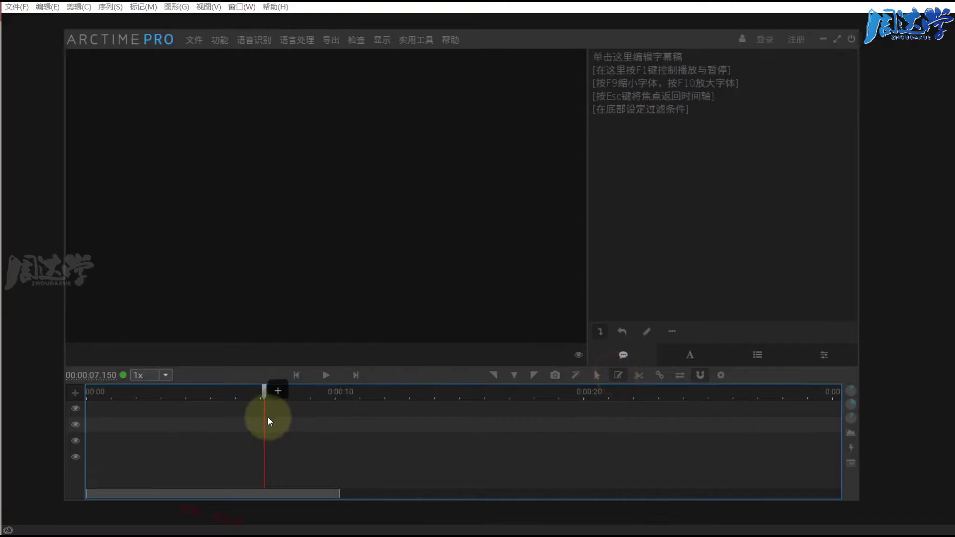
drag(275, 413, 355, 419)
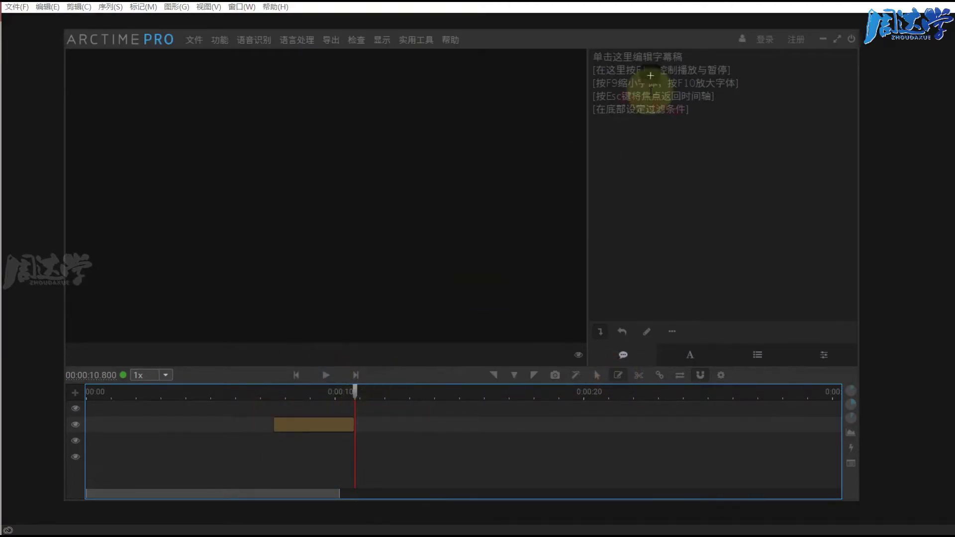
click(634, 147)
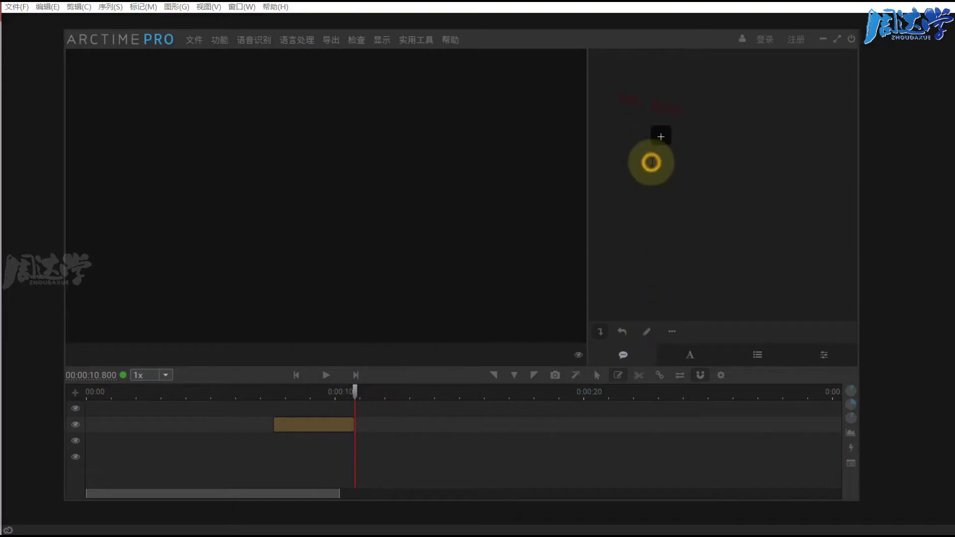
text(1)
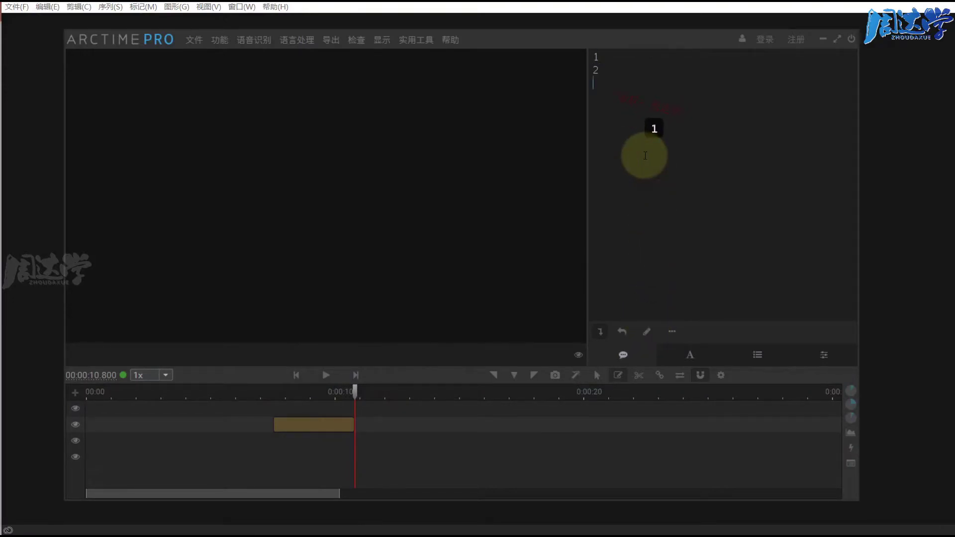
text(3)
key(Return)
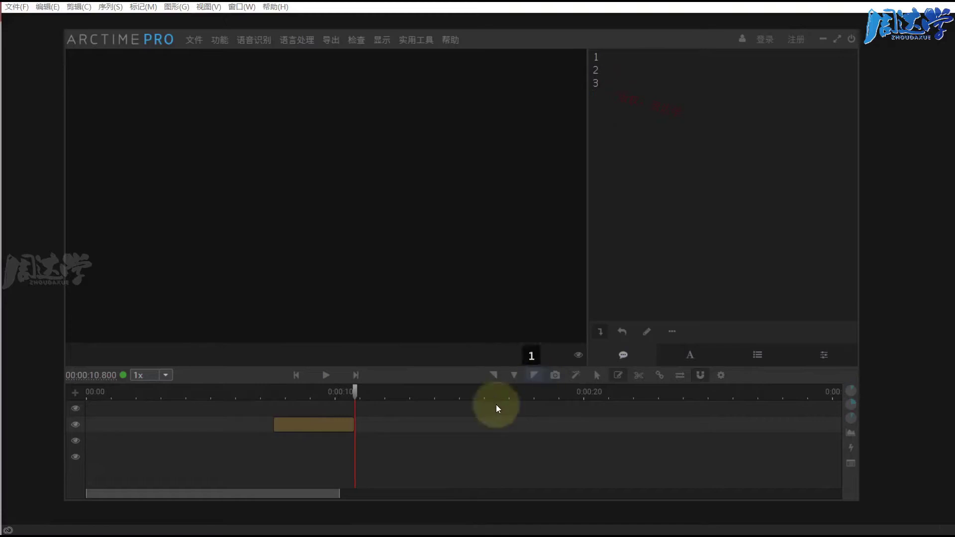
During playback, drag out blocks for lines 1–3, the last ending around 20 s
click(326, 375)
drag(376, 424, 486, 430)
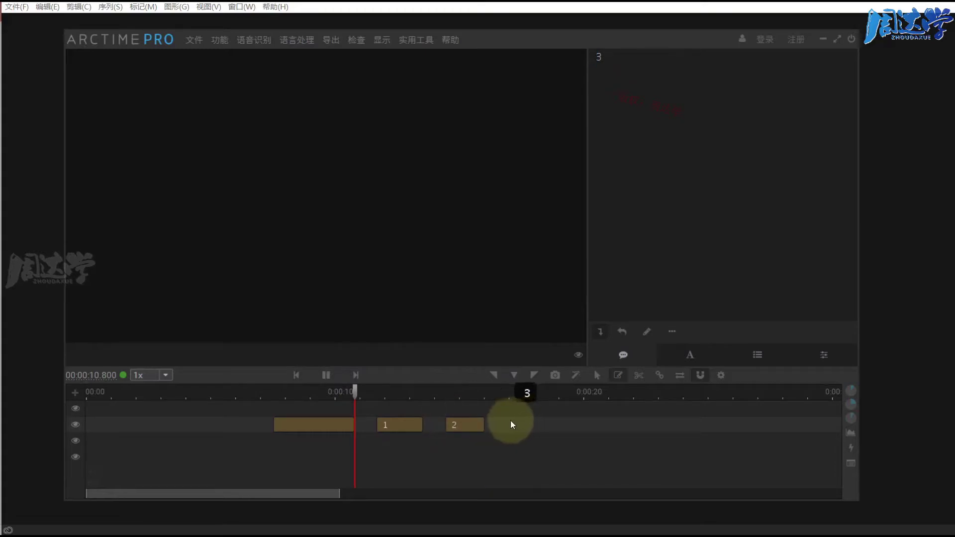
drag(506, 424, 511, 421)
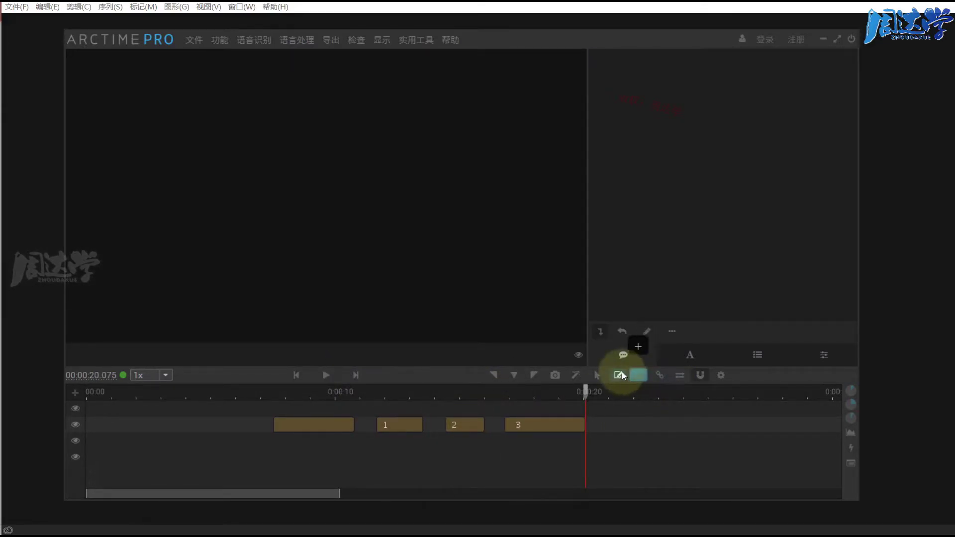
Type 3 in the script, answer 否 to deleting all blocks, and re-enable quick-create
click(608, 155)
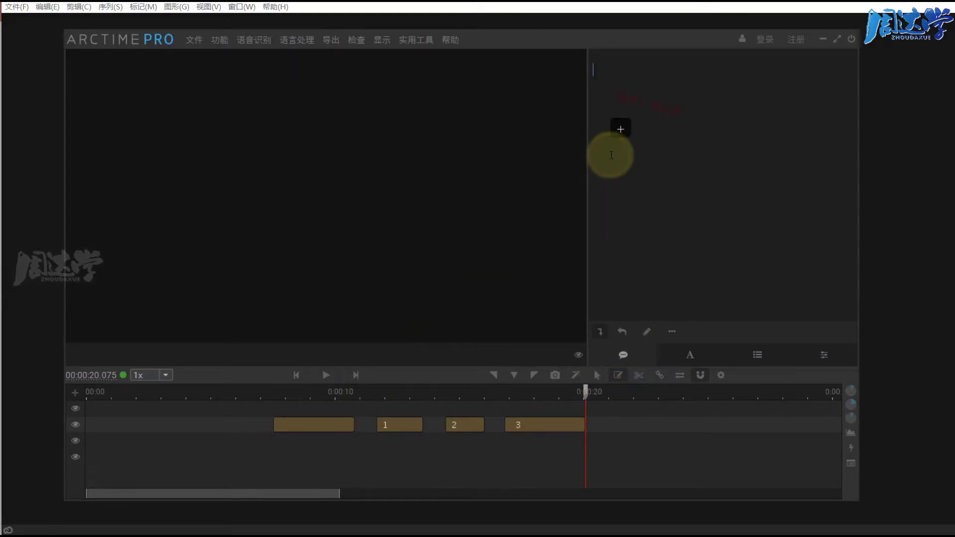
text(3)
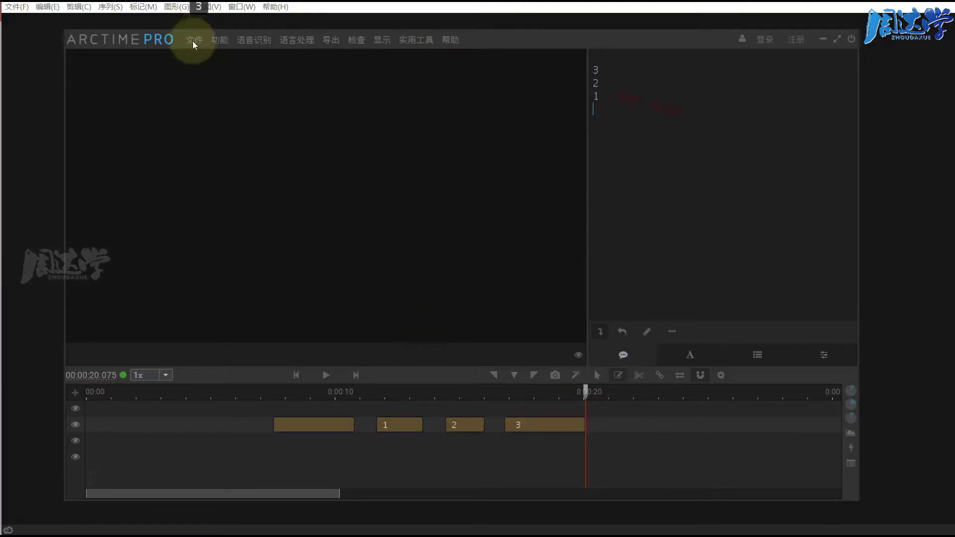
click(219, 40)
click(263, 194)
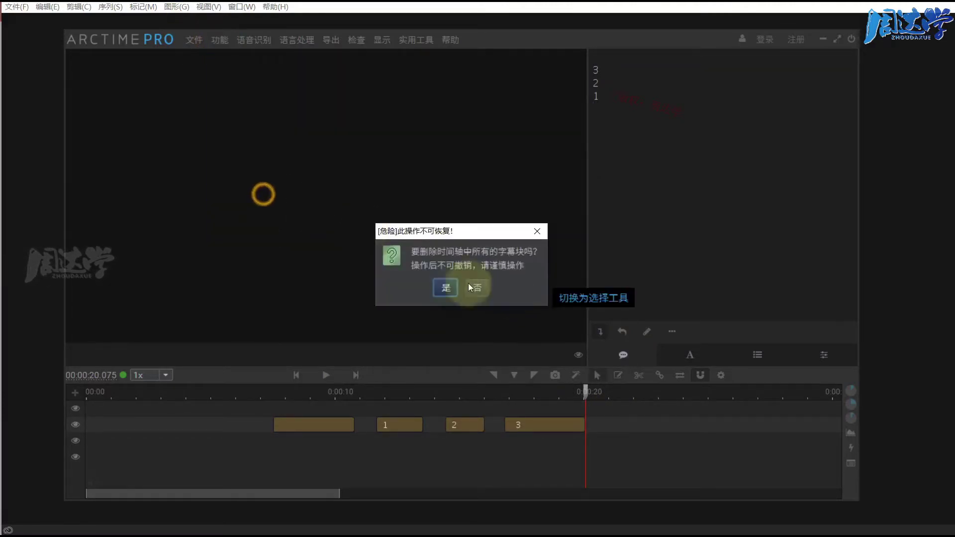
click(440, 288)
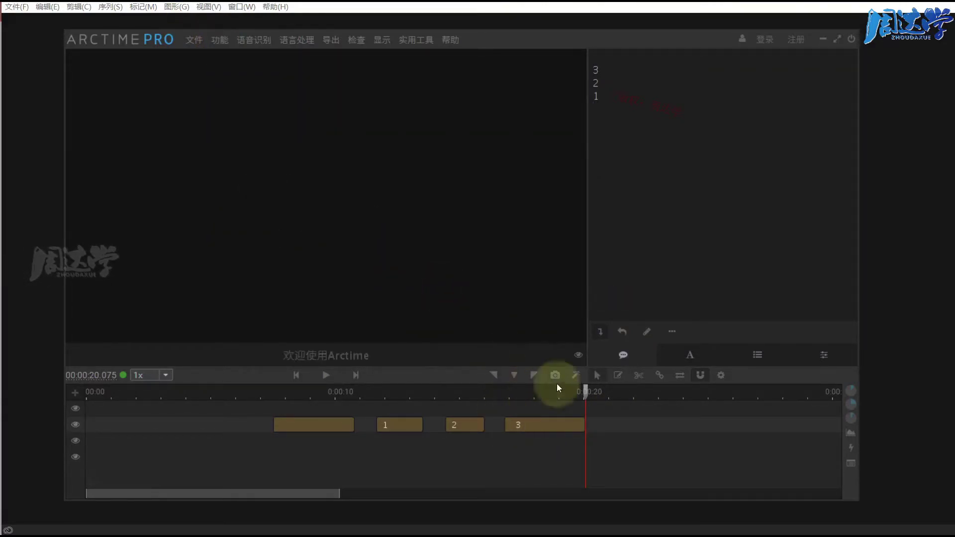
click(620, 375)
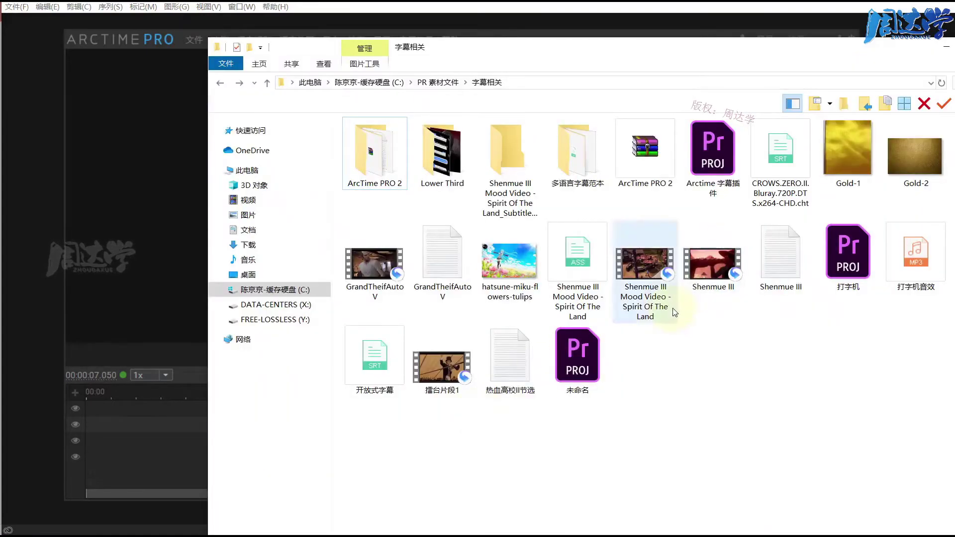
Load the Shenmue III Mood Video into Arctime Pro and seek to about 19.5 s
mouse_move(647, 271)
mouse_down()
mouse_move(527, 301)
mouse_move(133, 454)
mouse_up()
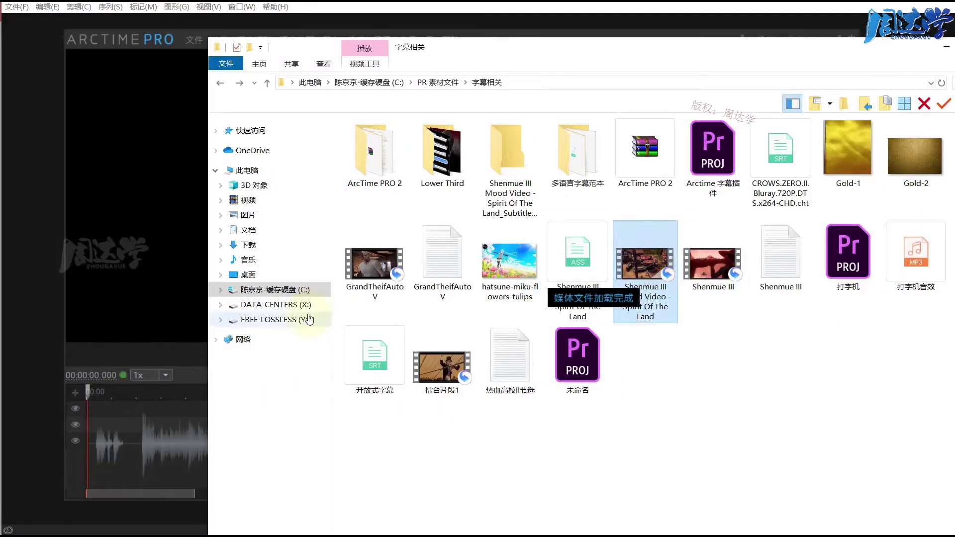
click(353, 393)
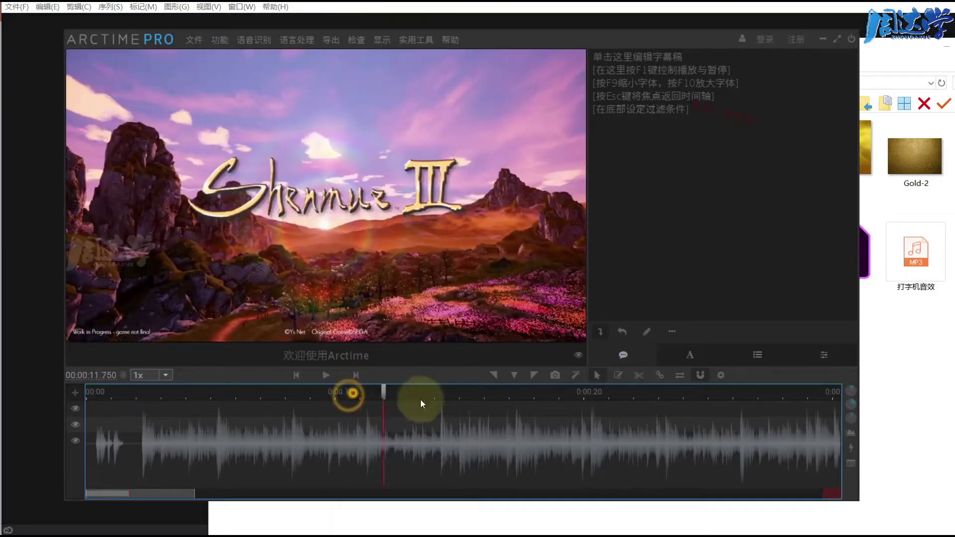
click(572, 411)
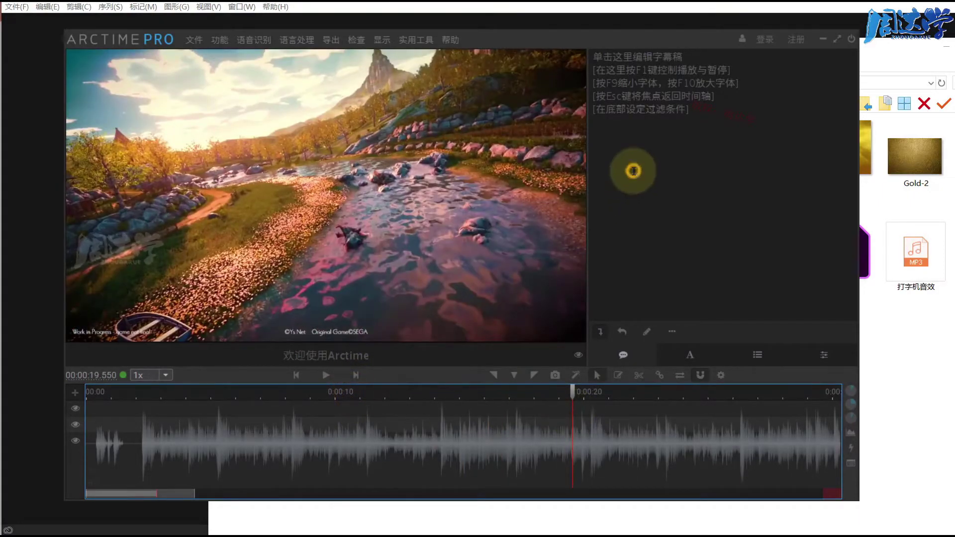
click(901, 356)
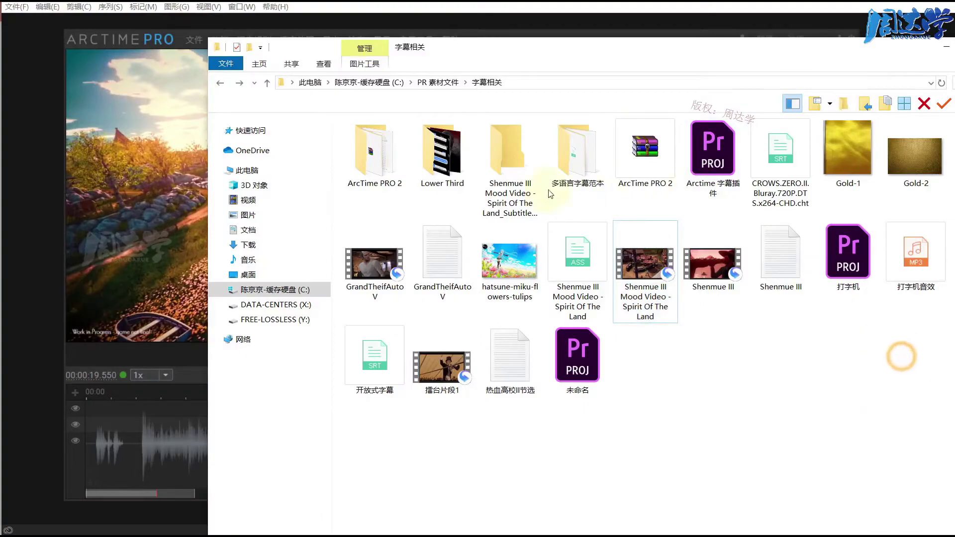
Import the 设计传说 script from 多语言字幕范本, choosing its language mode and clicking 继续
drag(618, 56, 617, 41)
double_click(574, 132)
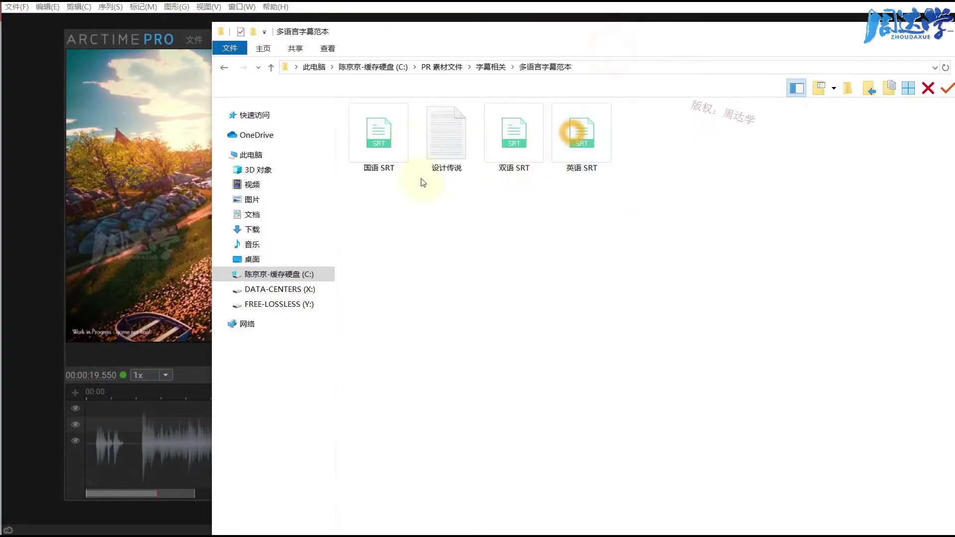
drag(447, 137, 166, 243)
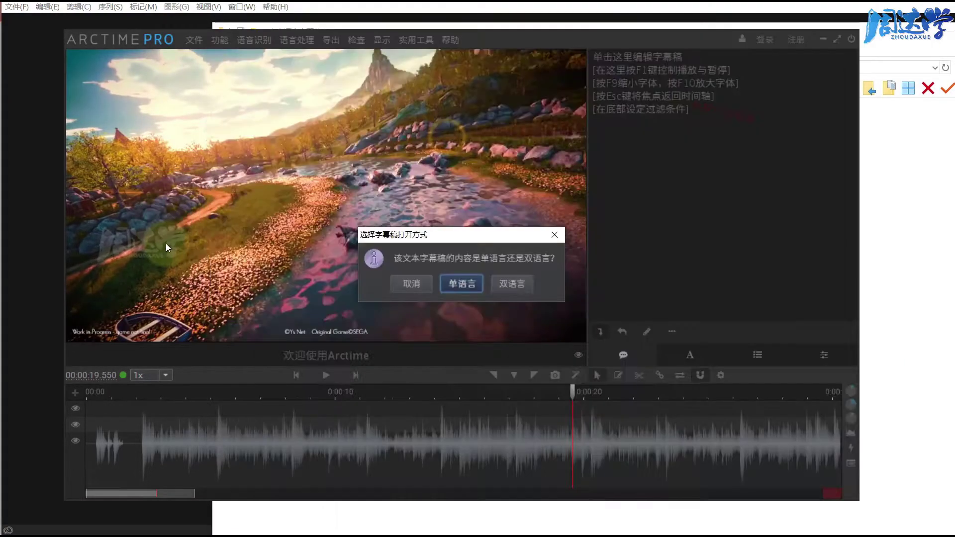
click(467, 284)
click(795, 496)
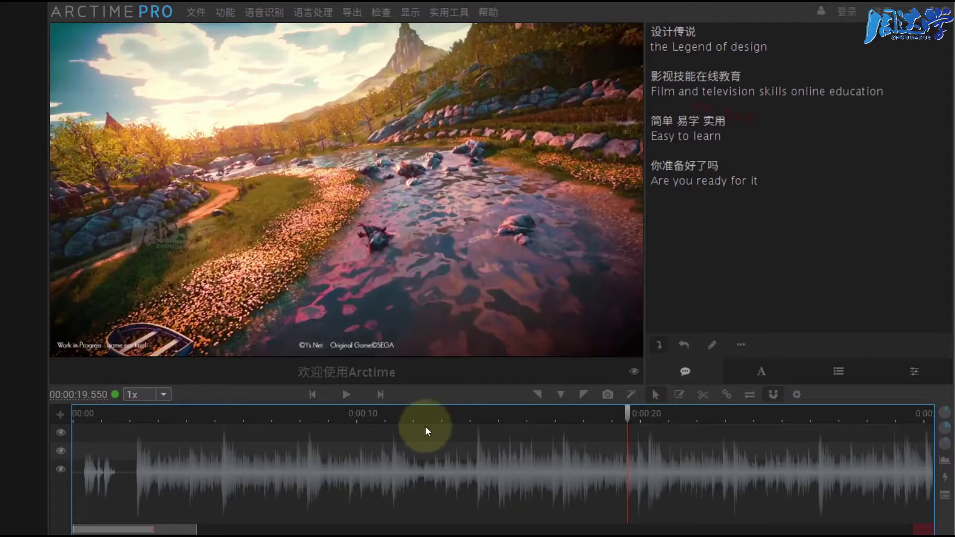
Seek to 15.8 s, then with quick editing and playback on, lay the 设计传说 block on the waveform
click(418, 418)
click(496, 419)
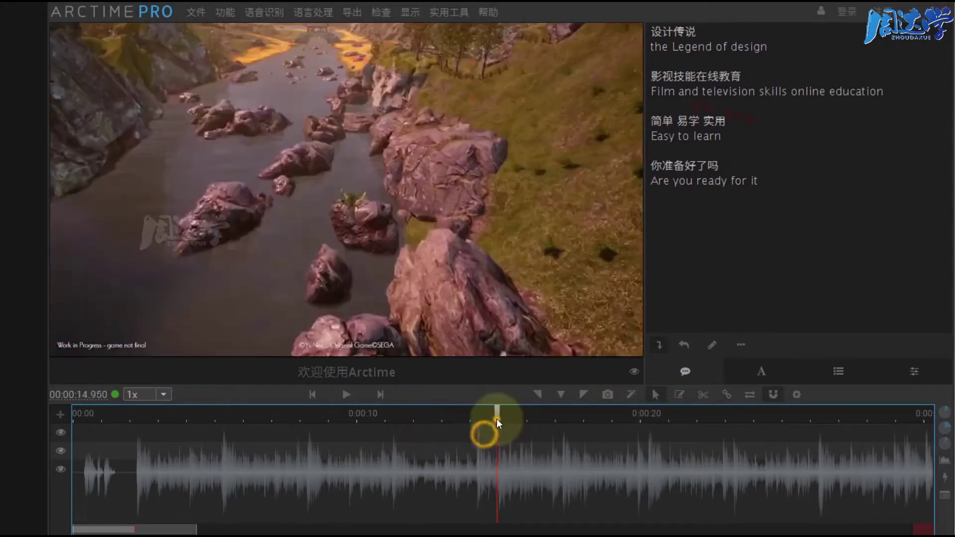
drag(496, 419, 521, 415)
click(680, 394)
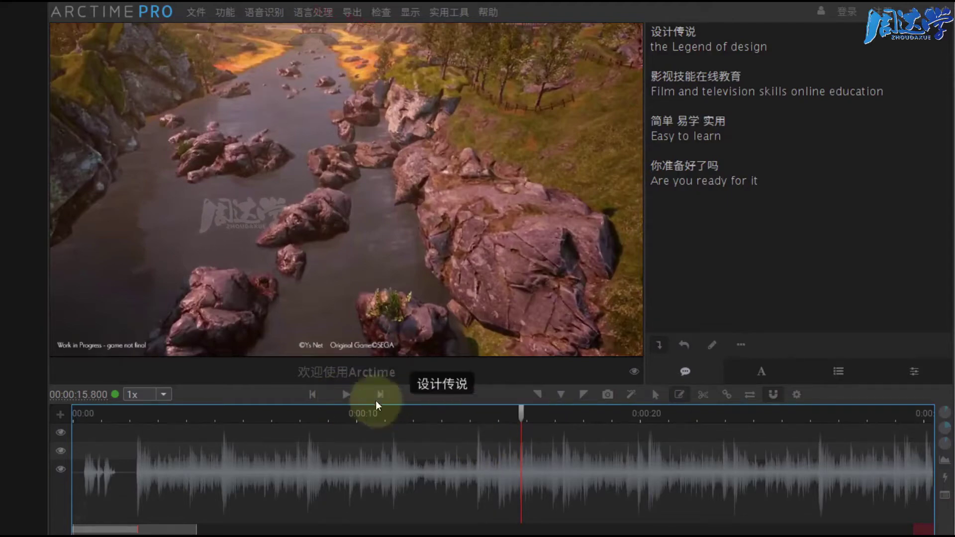
click(348, 398)
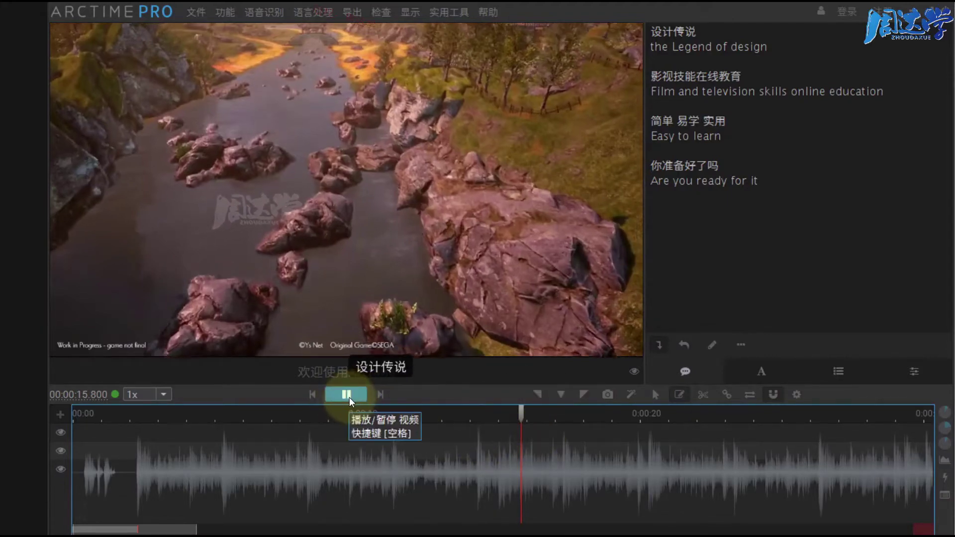
drag(550, 453, 627, 458)
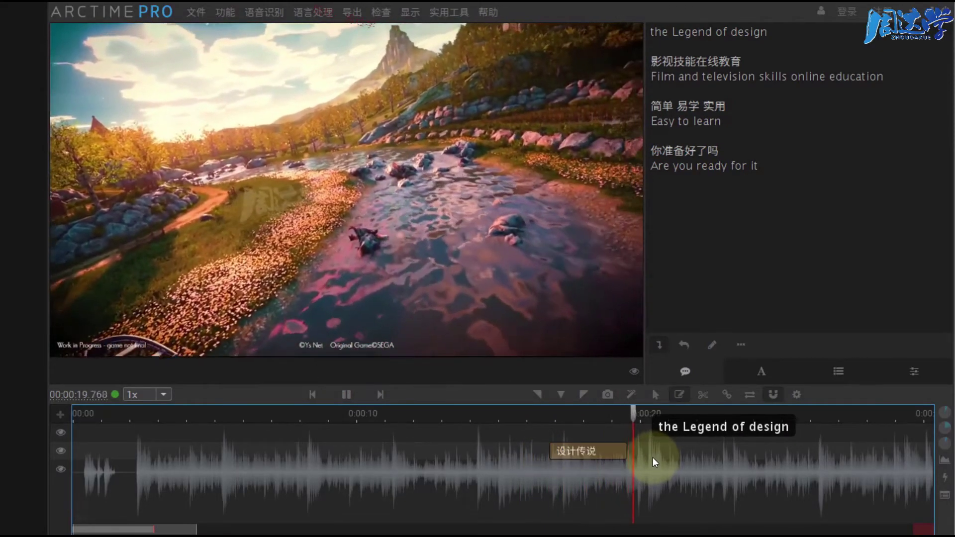
Time 'the Legend of design' as a block after 设计传说, pause playback, and drop 影视技能在线教育 onto the timeline
drag(653, 457, 728, 458)
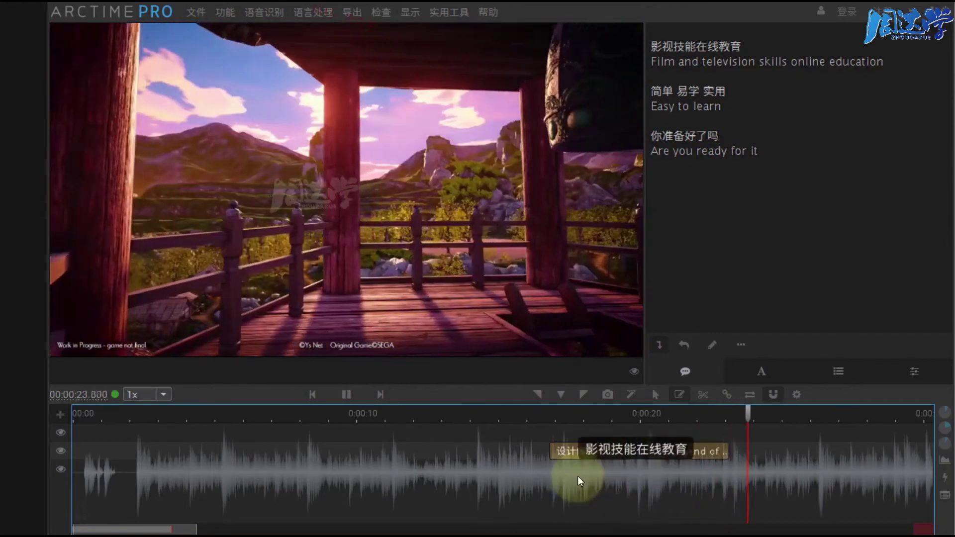
key(space)
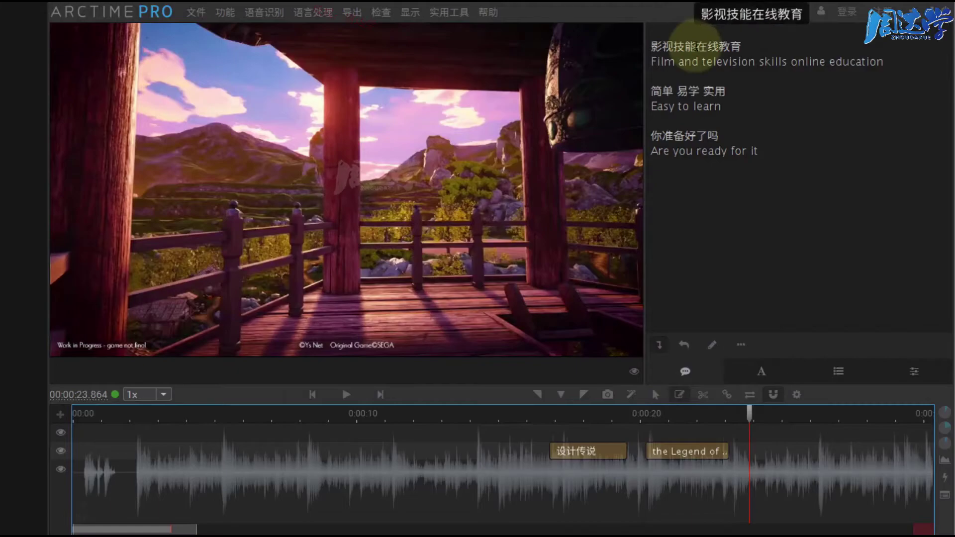
mouse_move(691, 35)
mouse_down()
mouse_move(626, 455)
mouse_move(584, 450)
mouse_move(652, 388)
mouse_up()
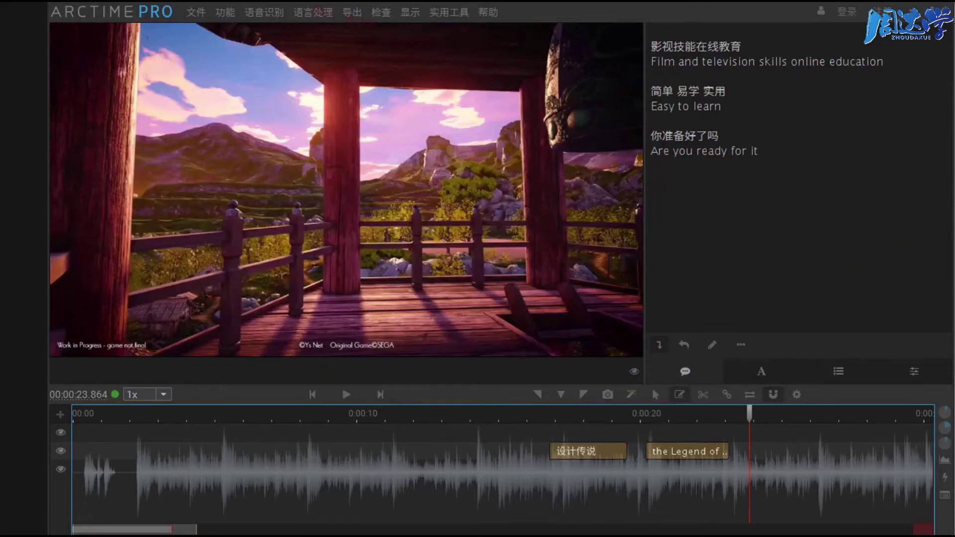
click(652, 389)
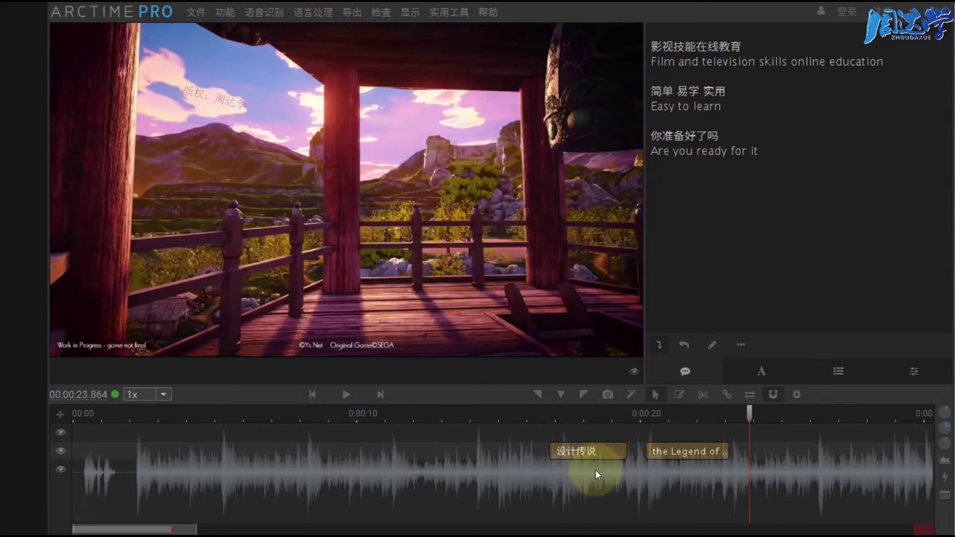
Move the 设计传说 block earlier, stretch both its edges, and nudge it with the arrow keys
drag(604, 464, 429, 455)
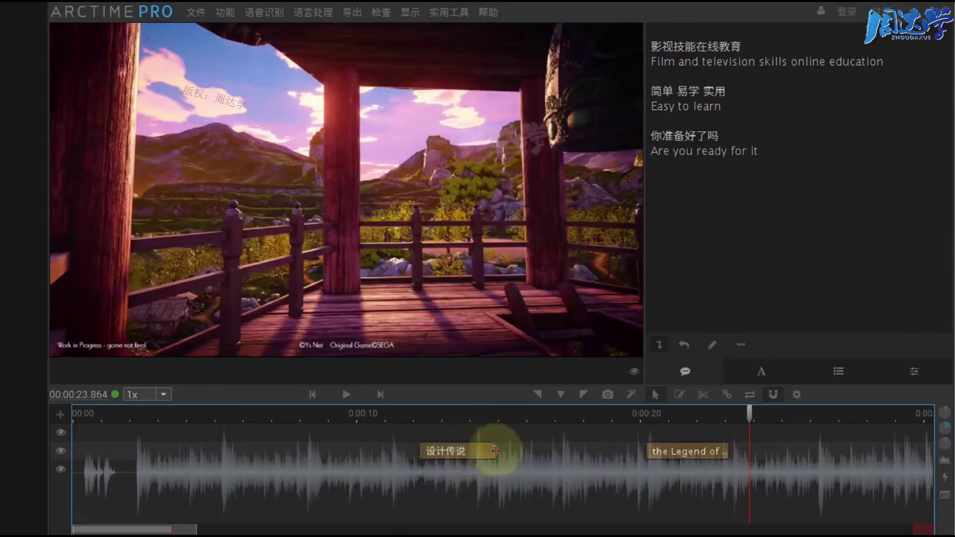
drag(496, 451, 553, 450)
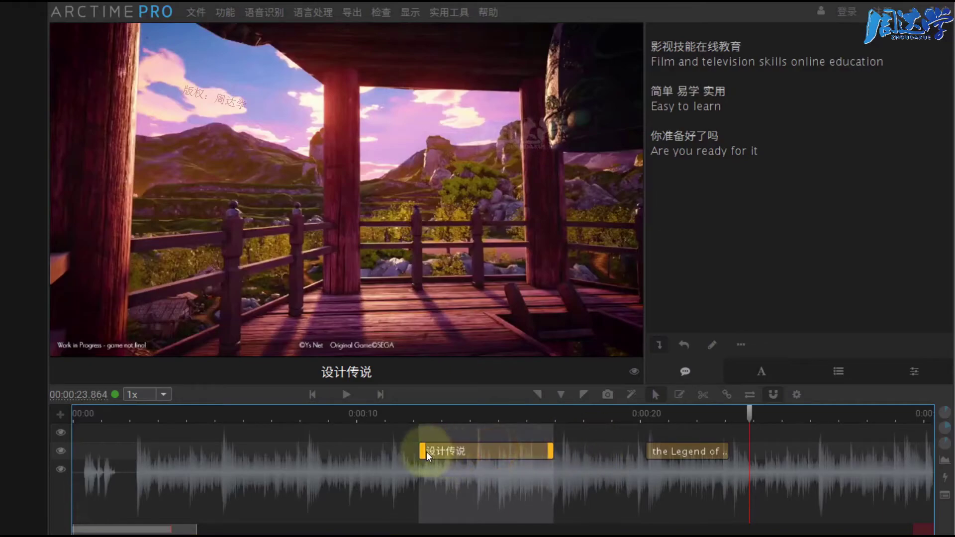
drag(422, 452, 373, 452)
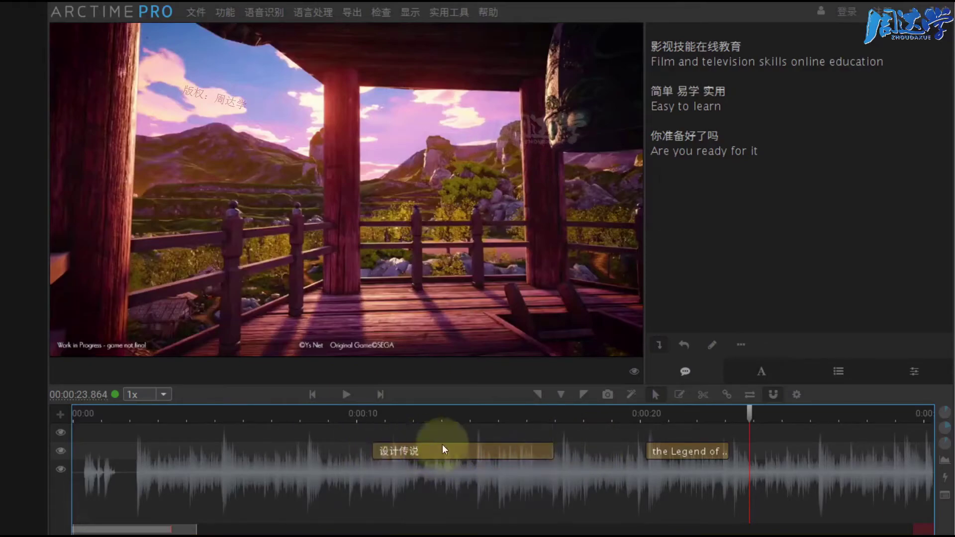
drag(443, 444, 433, 451)
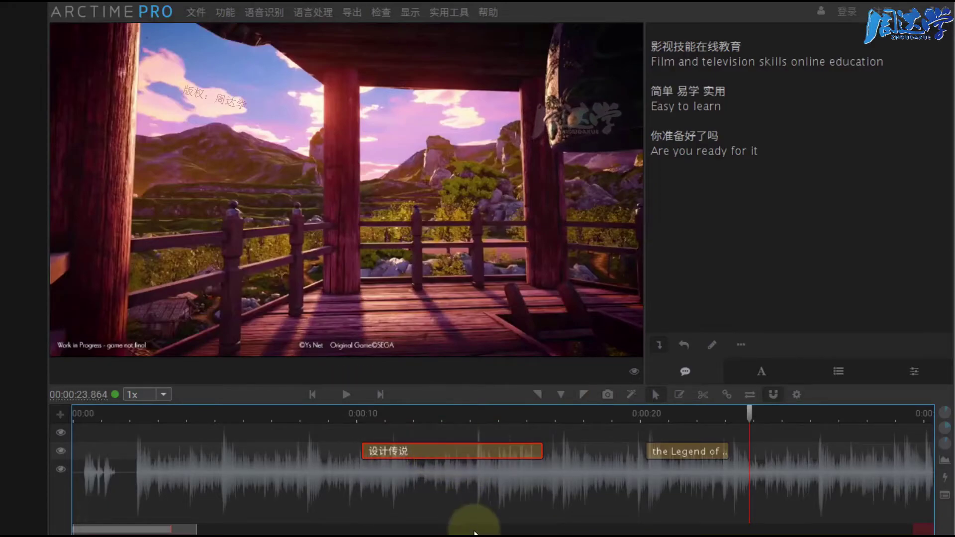
key(Right)
key(Right)
key(Right)
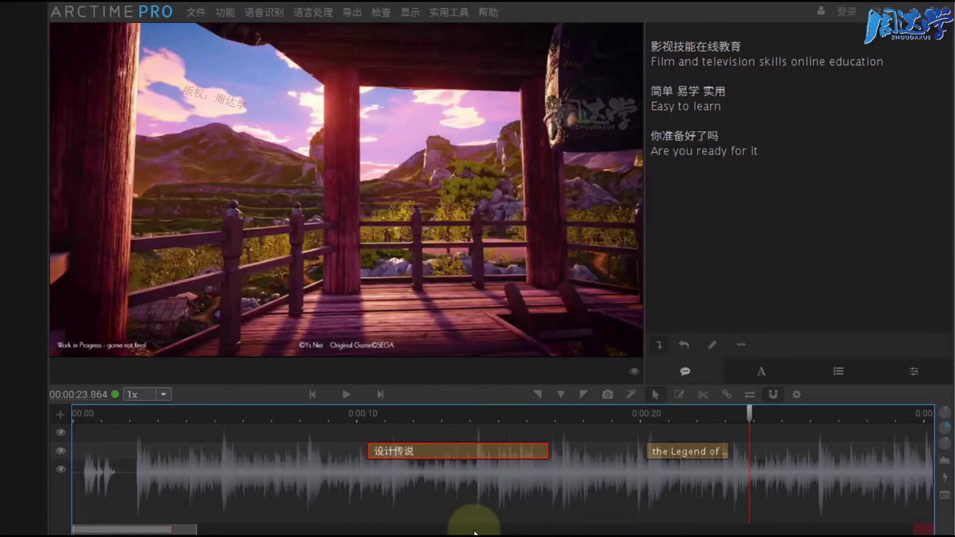
key(Right)
key(Right)
key(Left)
key(Left)
key(Left)
key(Left)
key(Left)
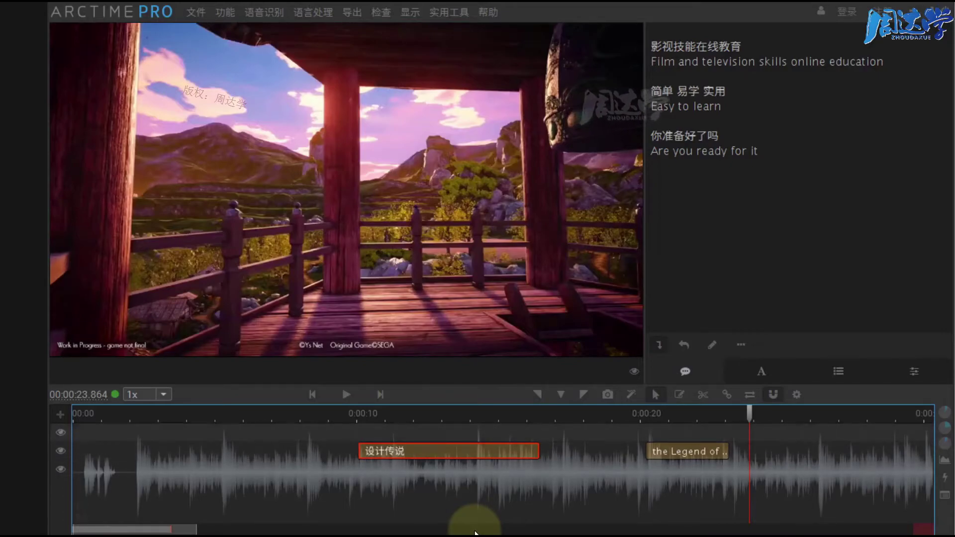
Shift 设计传说 between tracks and back, then move 'the Legend of design' later and undo that move
drag(464, 451, 467, 431)
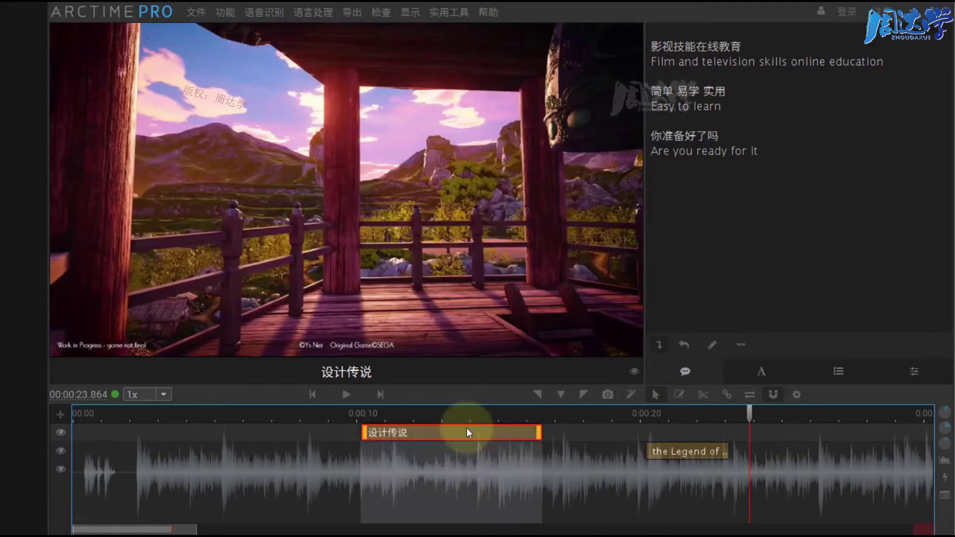
mouse_move(467, 445)
mouse_down()
mouse_move(458, 474)
mouse_move(470, 429)
mouse_up()
drag(664, 454, 607, 451)
click(476, 429)
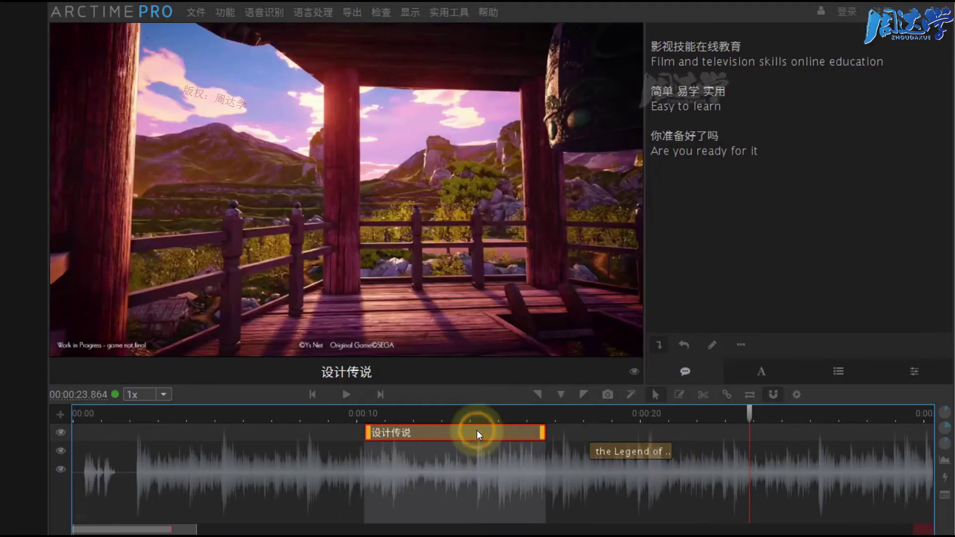
drag(477, 435, 455, 451)
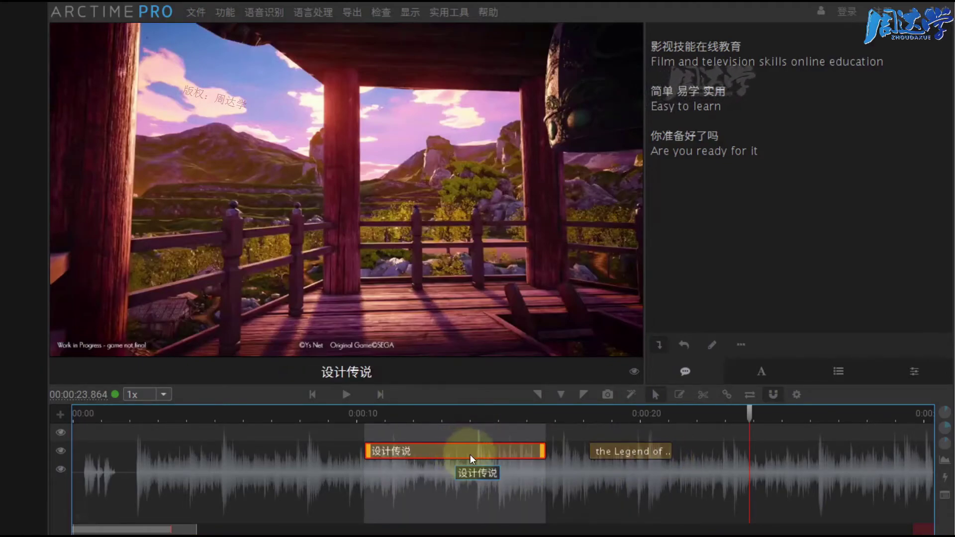
mouse_move(470, 454)
mouse_down()
mouse_move(508, 456)
mouse_move(463, 456)
mouse_up()
drag(640, 450, 694, 455)
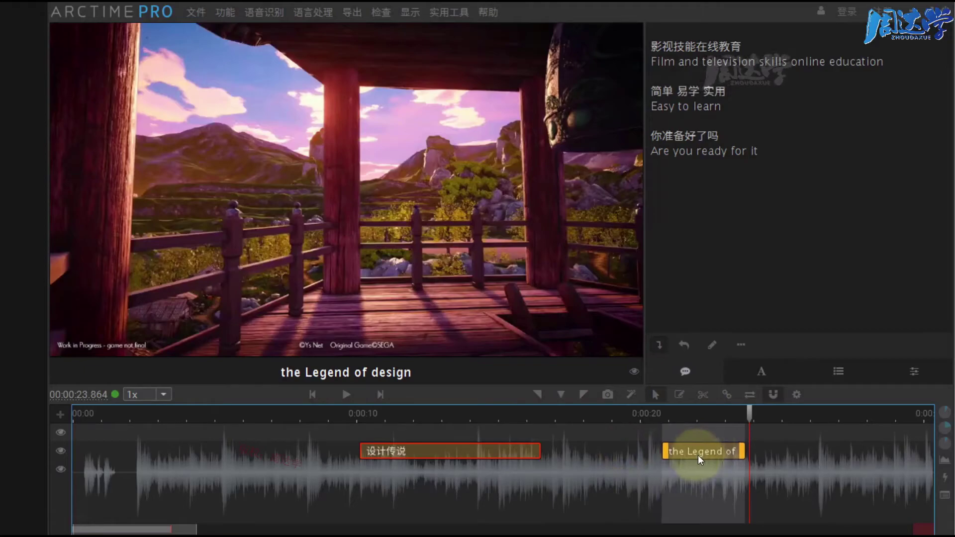
key(ctrl+z)
With snapping on, pull 'the Legend of design' closer behind 设计传说, return the playhead to ~20 s, and nudge 设计传说
click(771, 396)
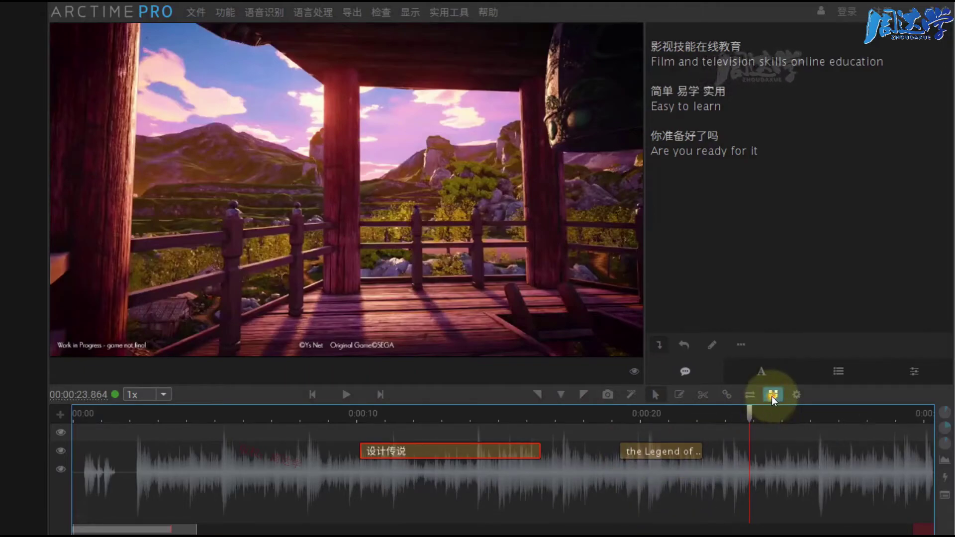
mouse_move(659, 450)
mouse_down()
mouse_move(583, 449)
mouse_move(599, 453)
mouse_up()
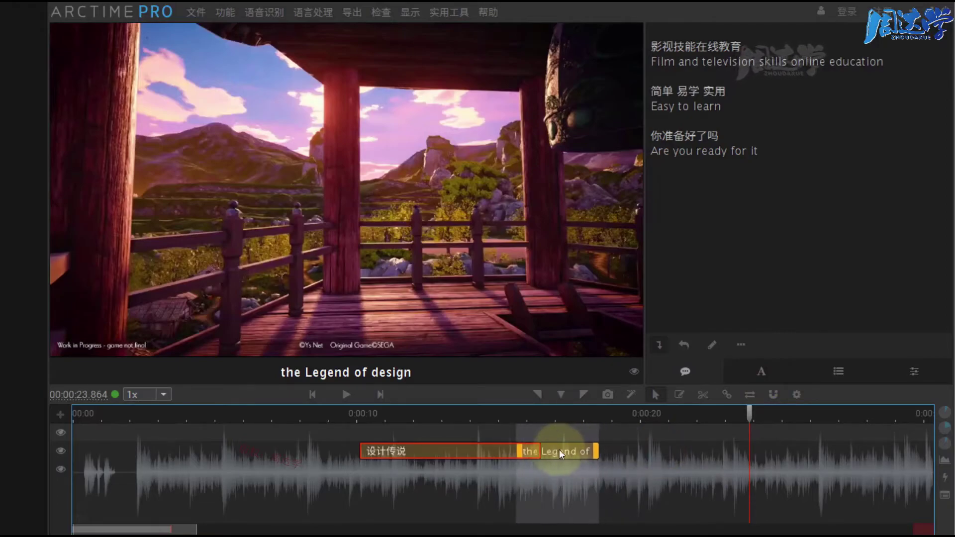
drag(599, 453, 588, 453)
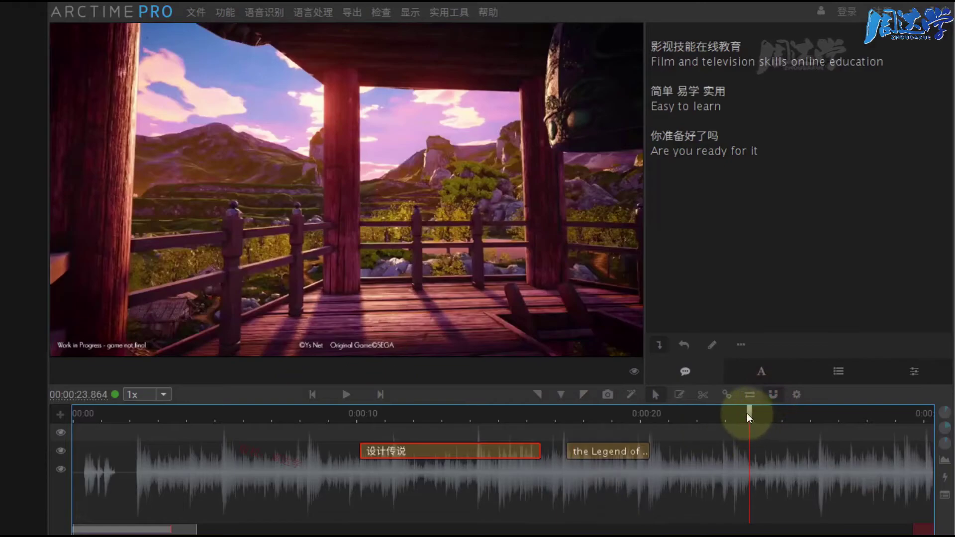
drag(747, 413, 658, 423)
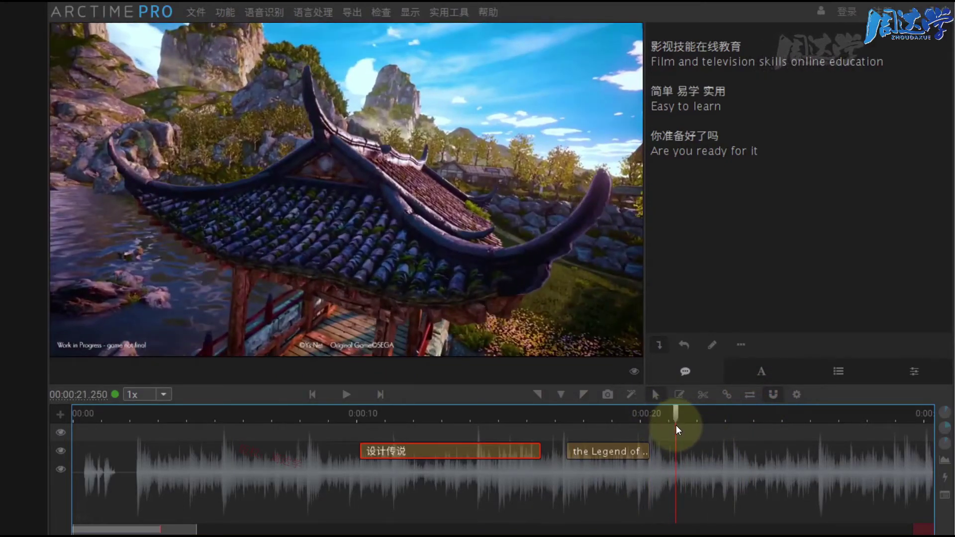
drag(472, 451, 468, 453)
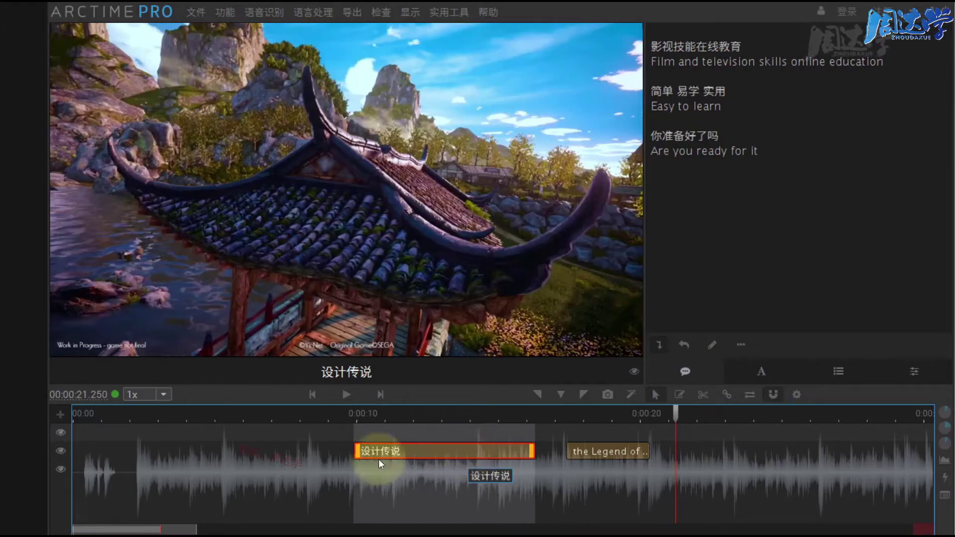
Set the 设计传说 start to several playhead positions with Q, ending at 8.6 s
click(368, 421)
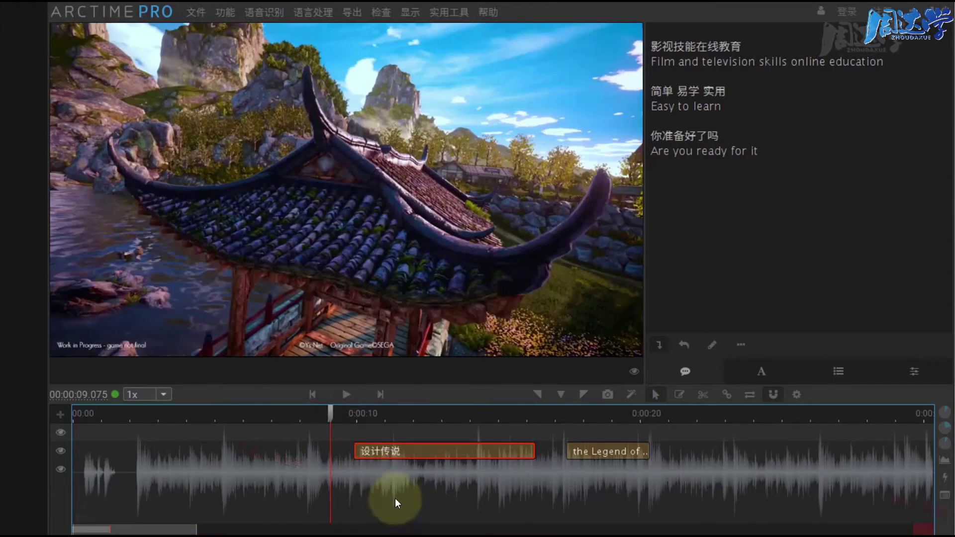
key(q)
click(331, 450)
click(330, 416)
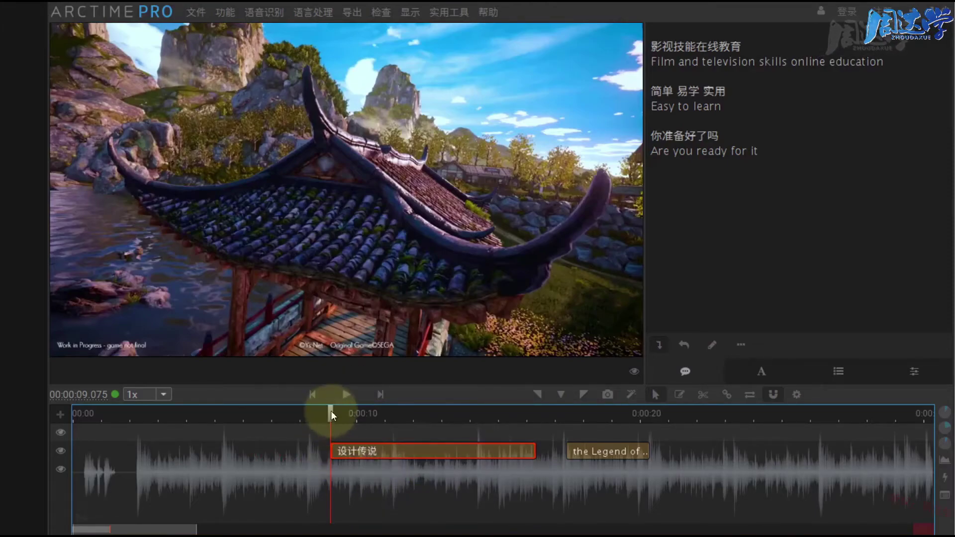
click(287, 414)
key(q)
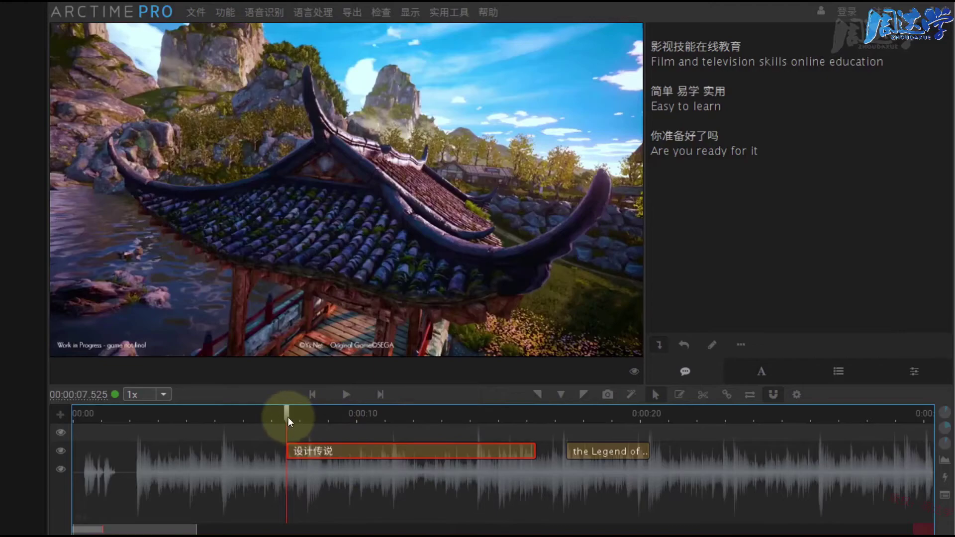
click(259, 414)
key(q)
drag(260, 411, 322, 457)
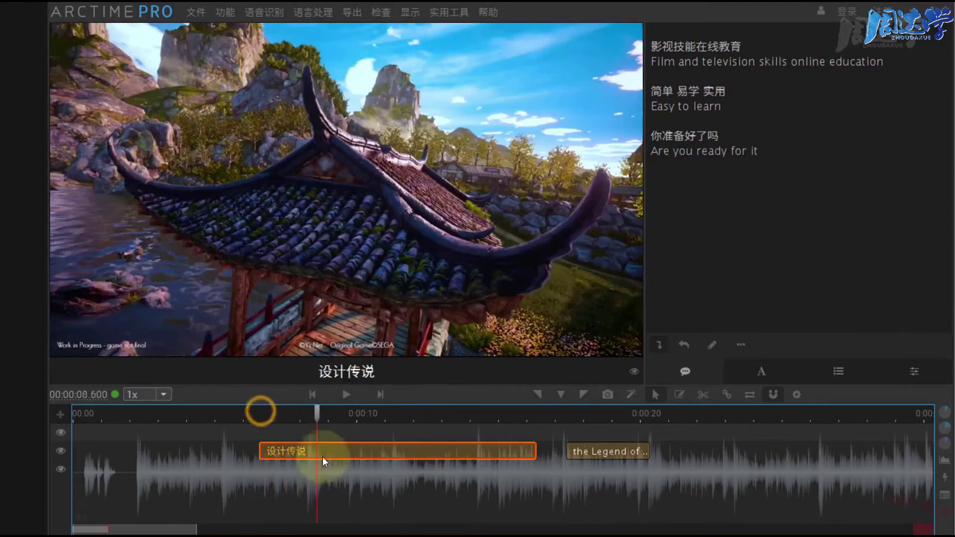
key(q)
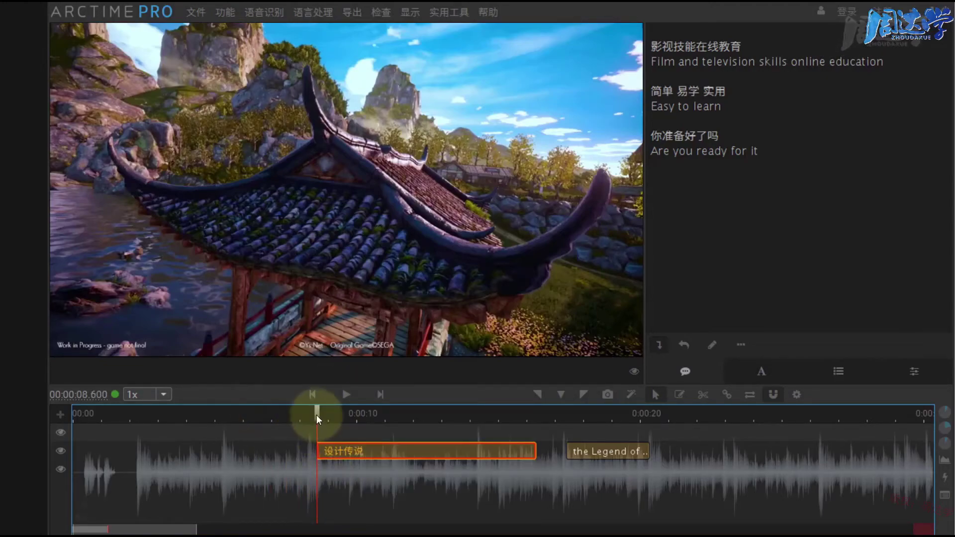
Set 设计传说's start near 12 s and extend its end to 16.575 s using Q and W
click(416, 415)
key(q)
click(476, 414)
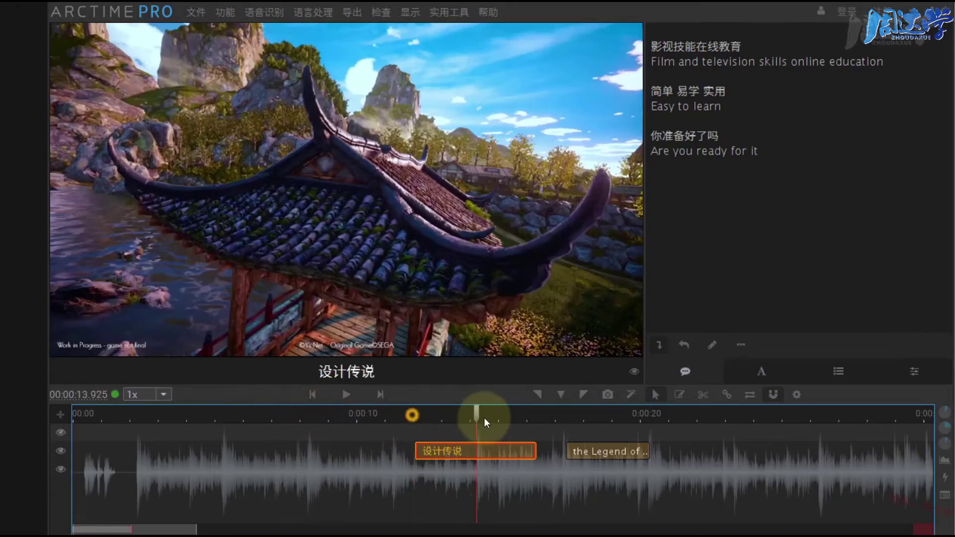
click(505, 415)
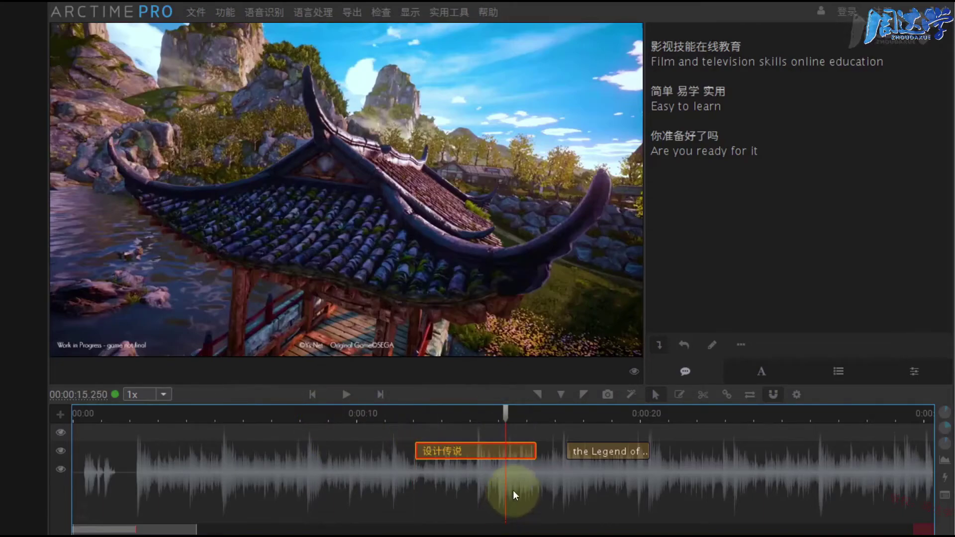
key(w)
drag(503, 416, 543, 418)
key(w)
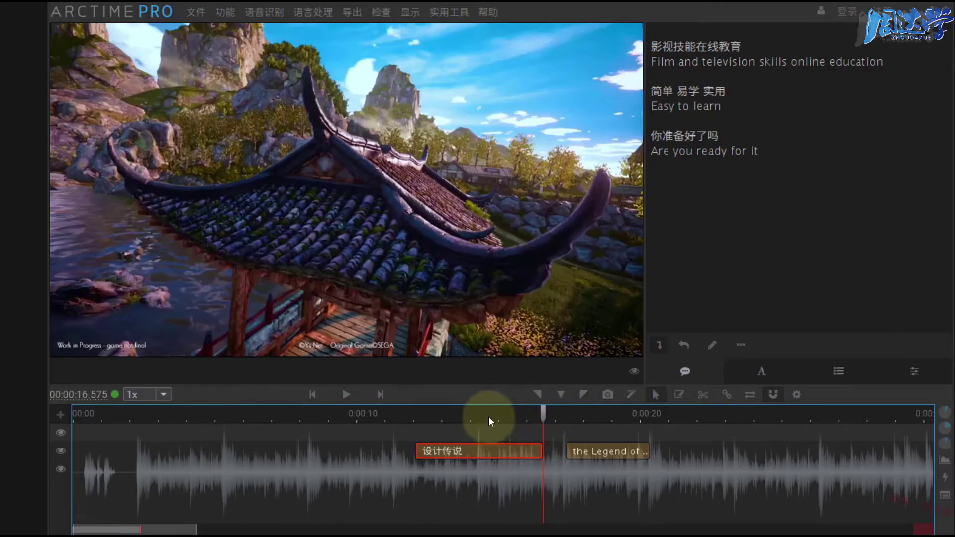
Snap the 设计传说 start to the playhead at about 9.6 s
drag(486, 416, 346, 422)
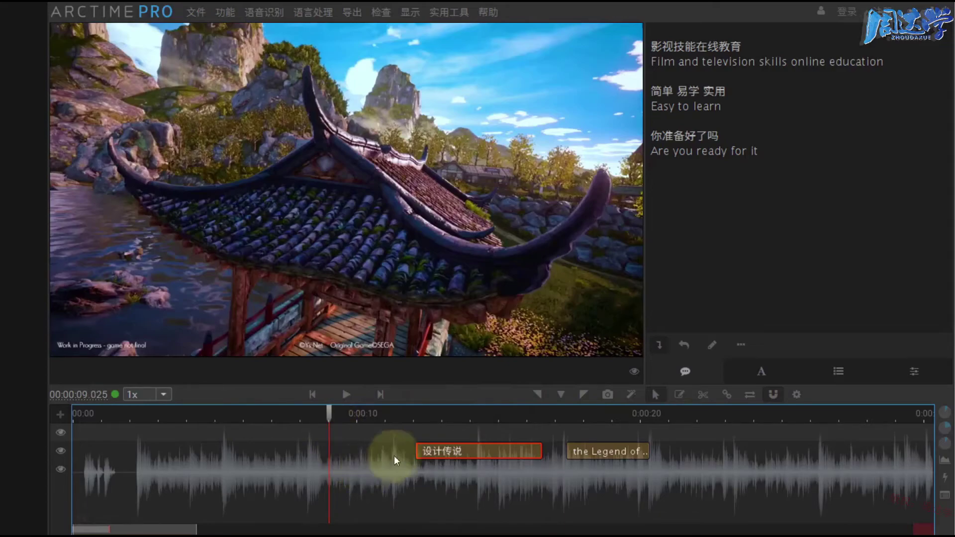
drag(417, 451, 338, 450)
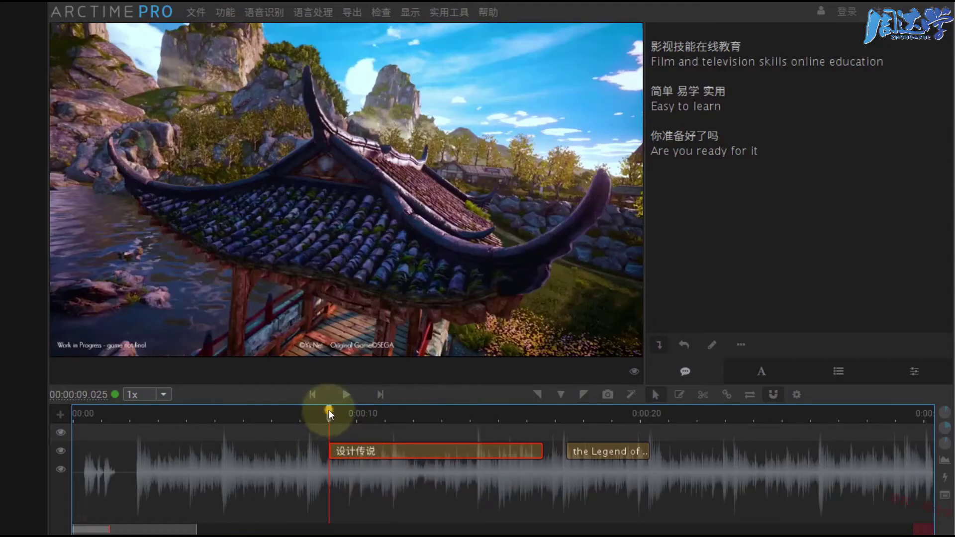
drag(324, 412, 345, 411)
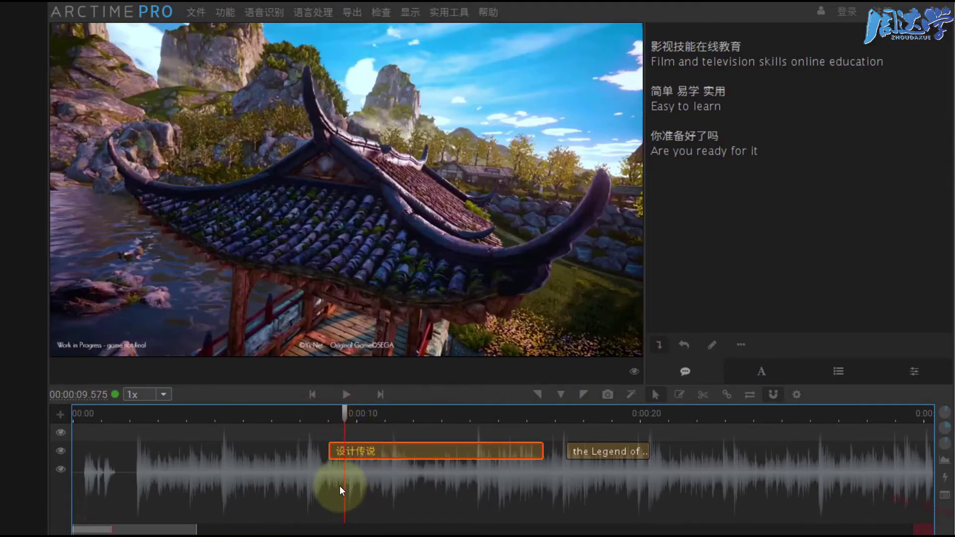
key(a)
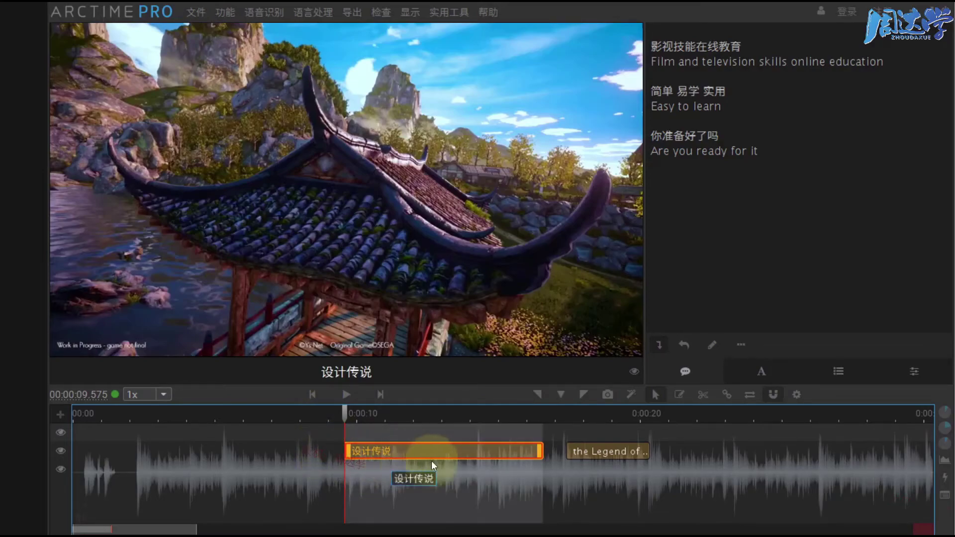
double_click(388, 450)
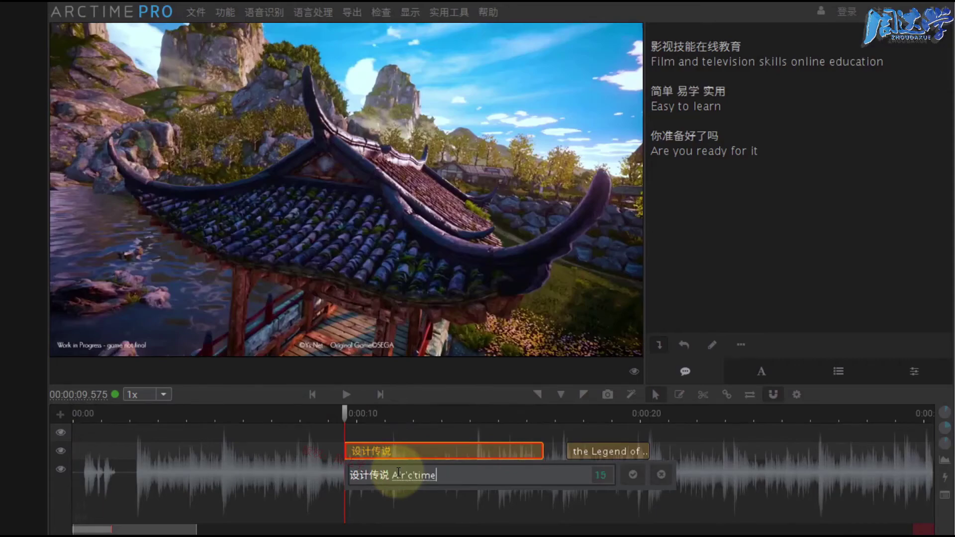
key(Return)
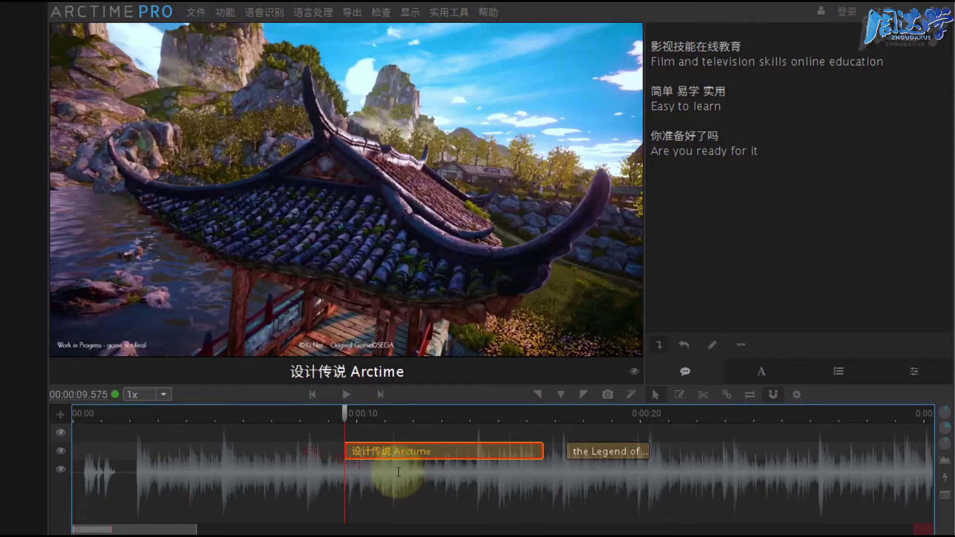
double_click(407, 451)
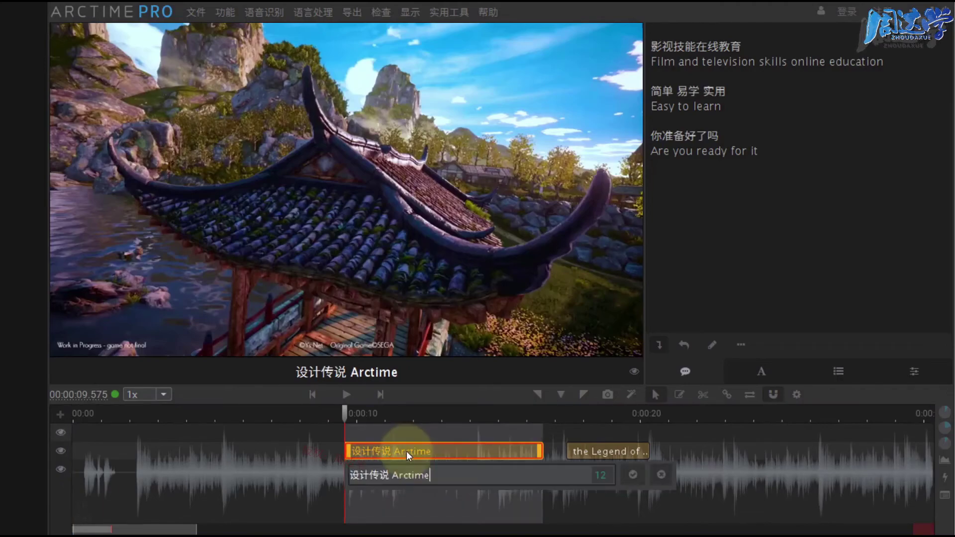
double_click(442, 475)
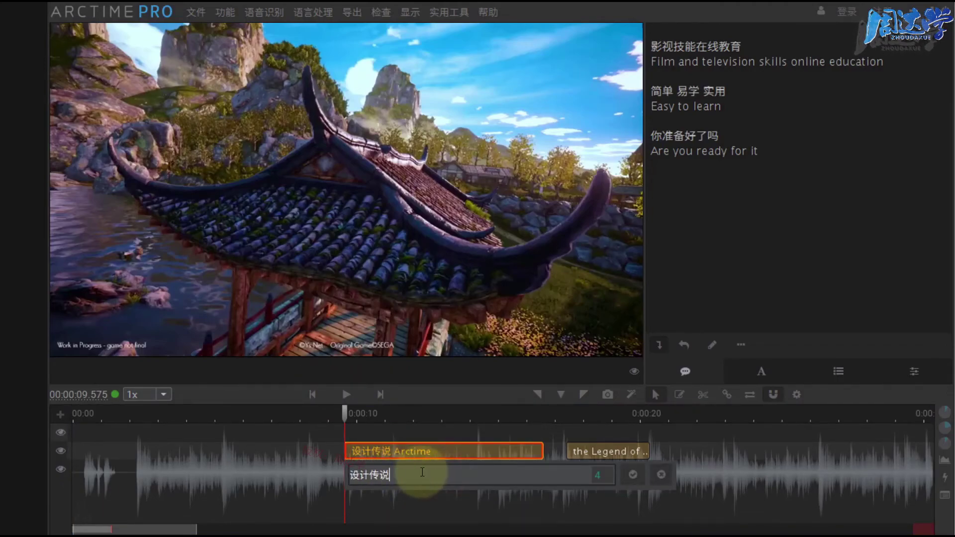
key(Return)
click(385, 480)
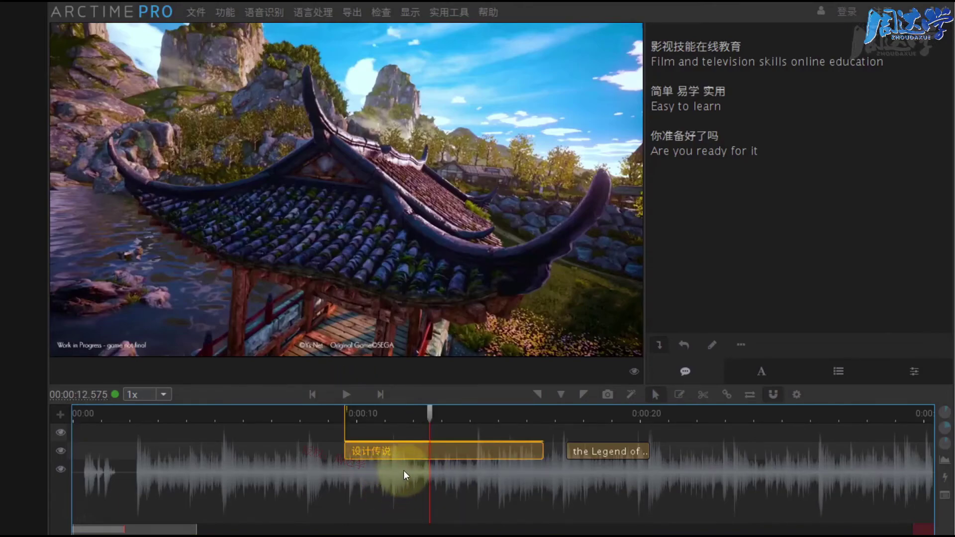
Move 设计传说 to the lower track and delete the extra upper block, confirming with 是
mouse_move(396, 449)
mouse_down()
mouse_move(395, 471)
mouse_move(395, 450)
mouse_up()
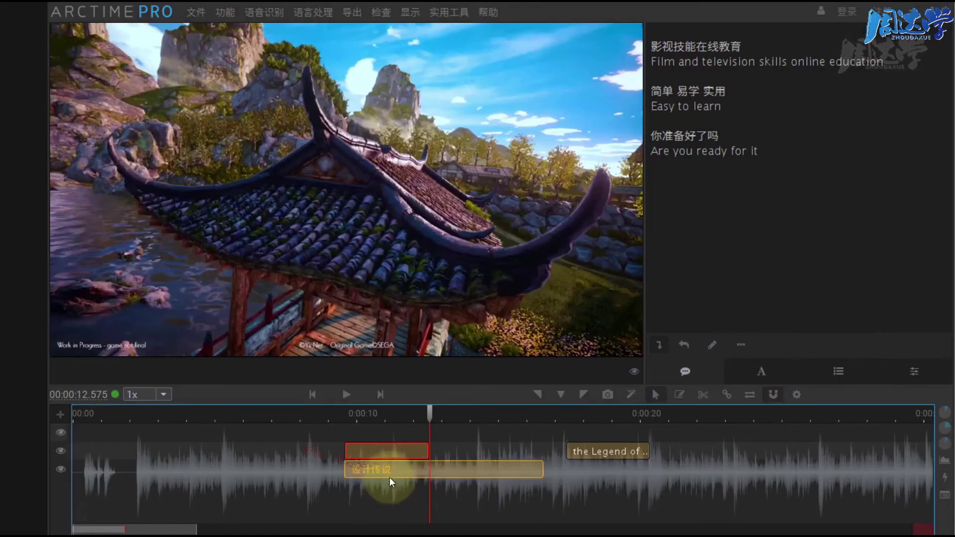
click(386, 451)
key(Delete)
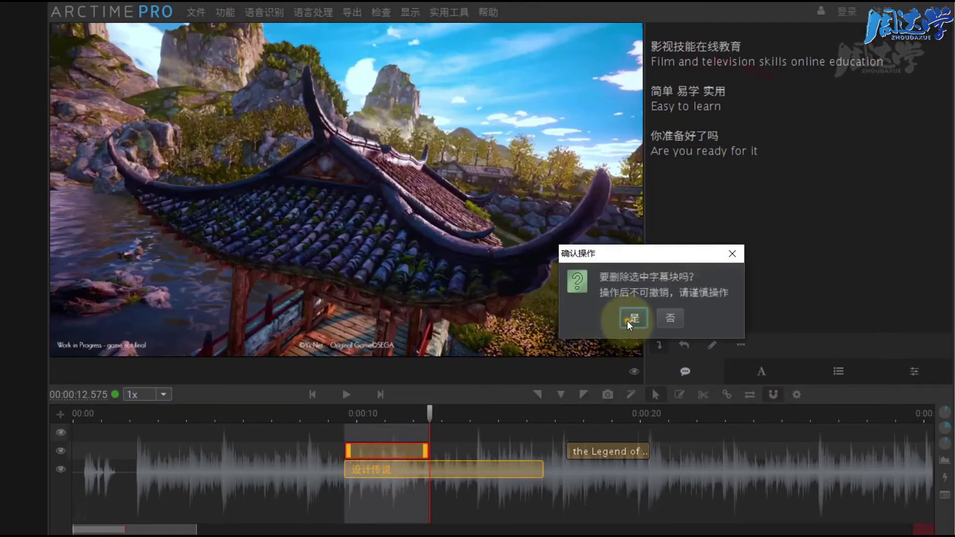
click(629, 318)
Move 设计传说 left to about 5.7–12.9 s and slide 'the Legend of design' right behind it
click(393, 467)
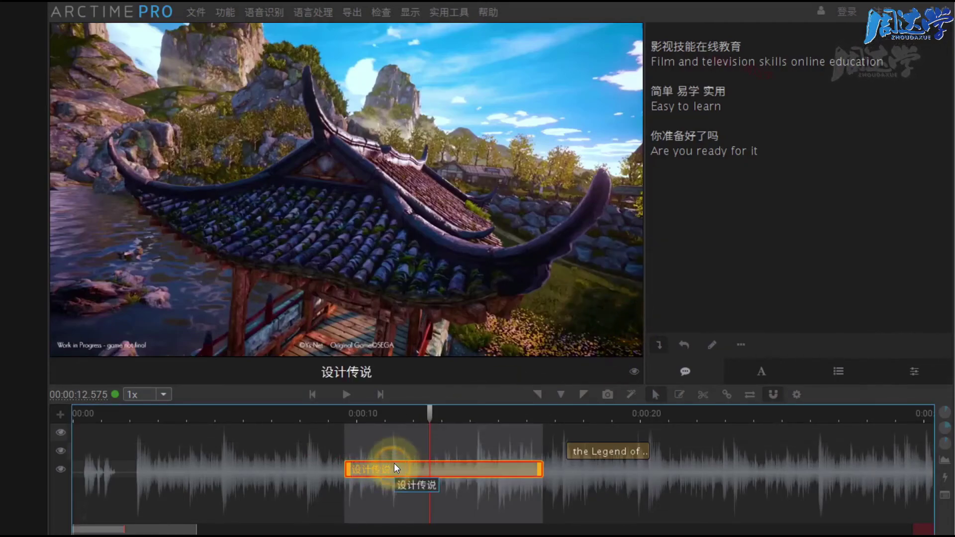
click(415, 470)
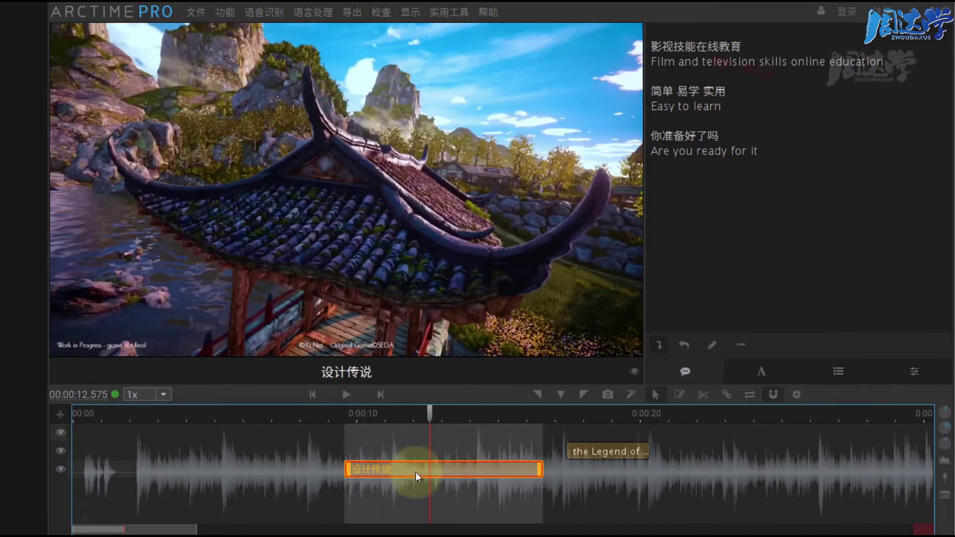
drag(381, 471, 264, 471)
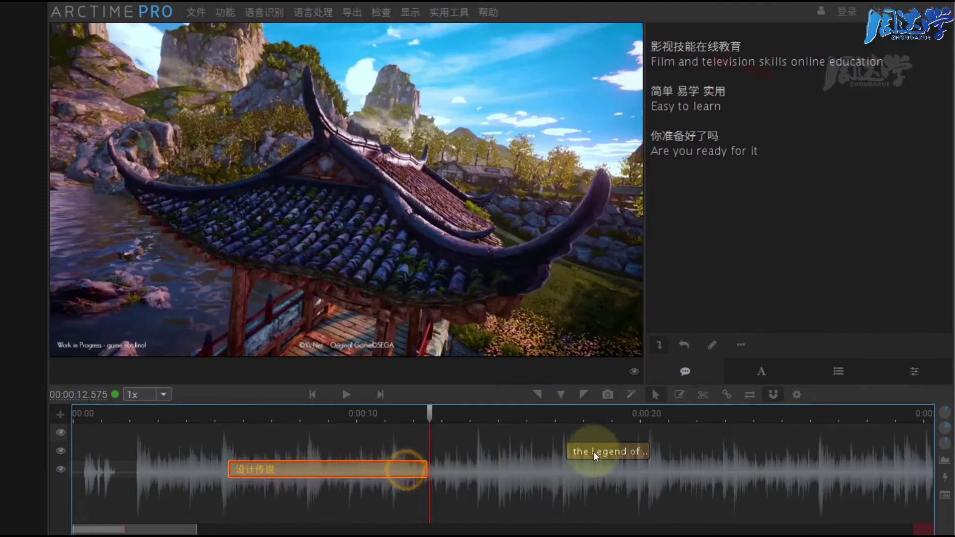
drag(593, 451, 488, 452)
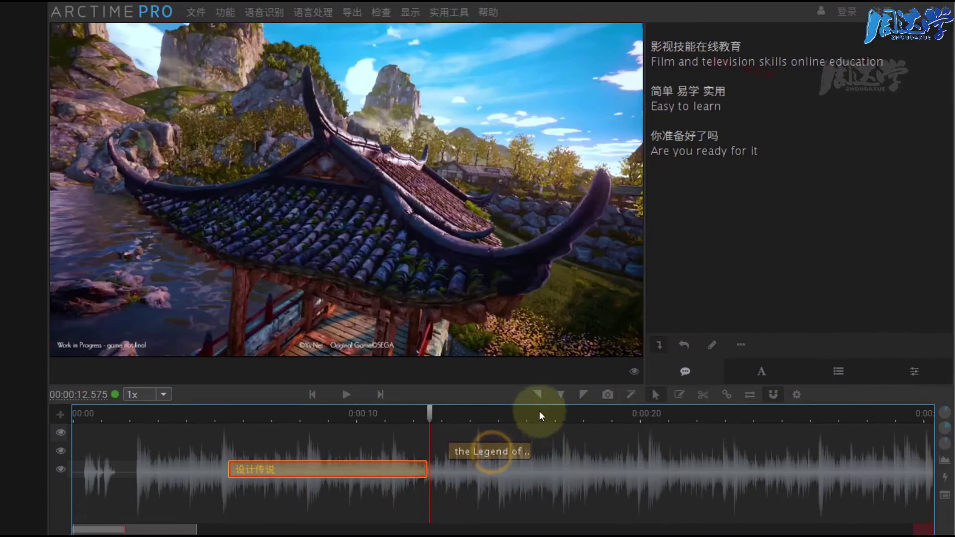
click(552, 415)
click(679, 395)
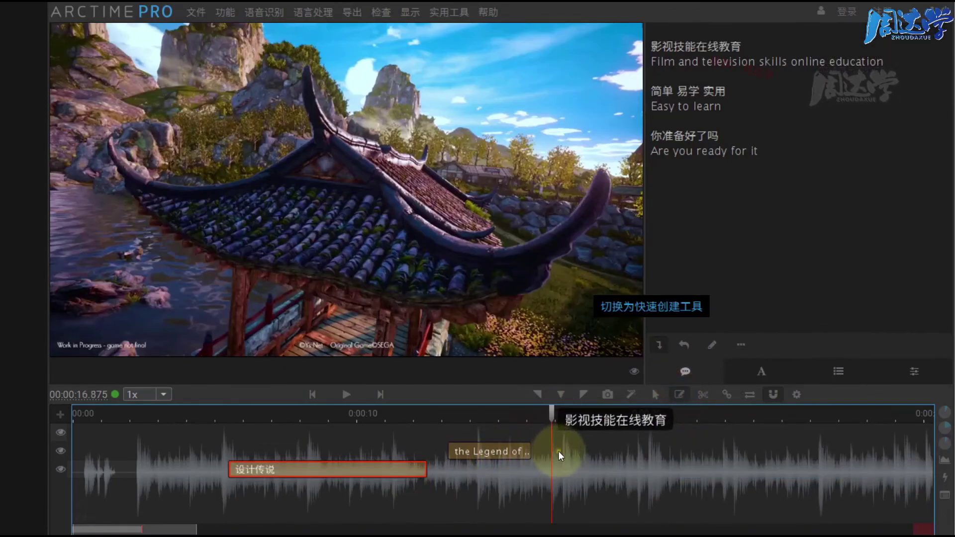
Create the 影视技能在线教育 block on the waveform, then scroll to the timeline start and reposition the playhead
drag(558, 451, 874, 453)
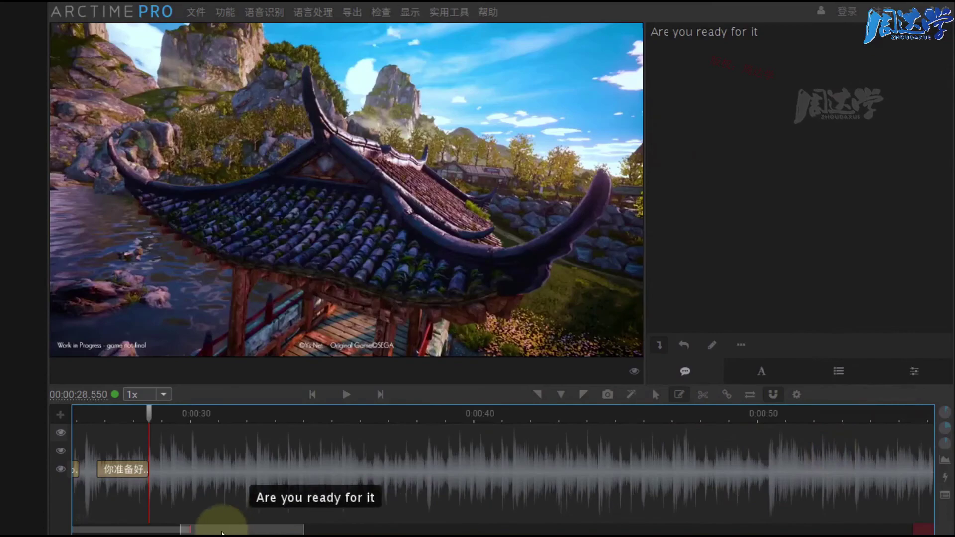
click(172, 529)
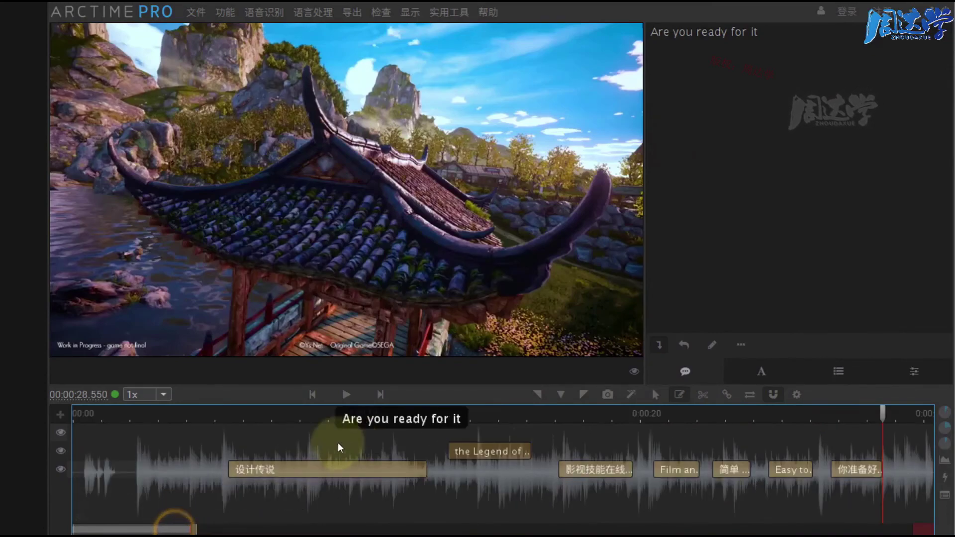
drag(215, 416, 548, 419)
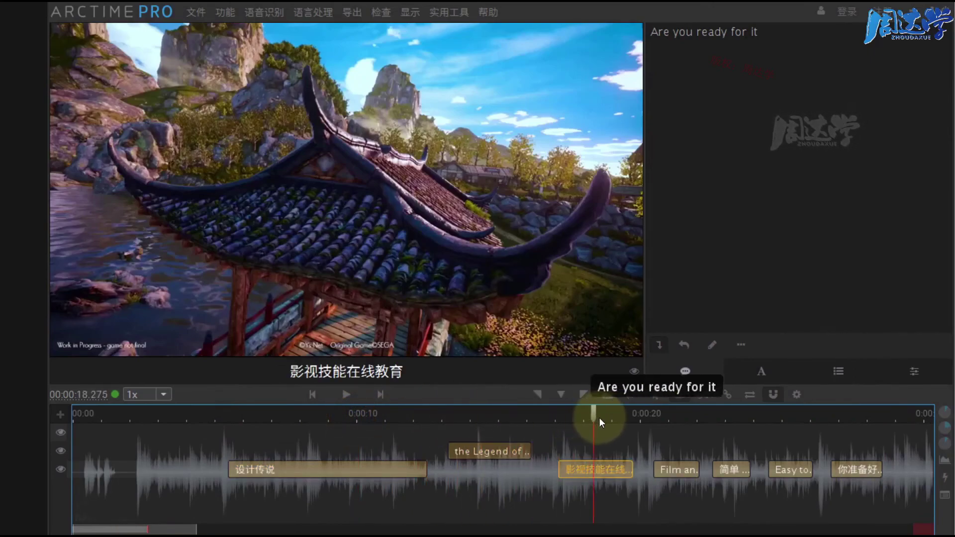
mouse_move(548, 419)
mouse_down()
mouse_move(777, 422)
mouse_move(367, 423)
mouse_up()
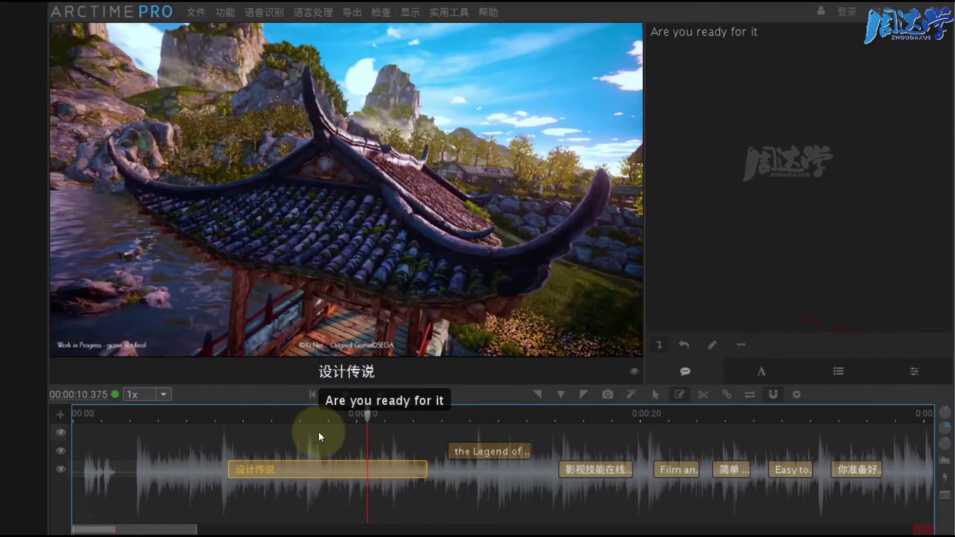
key(space)
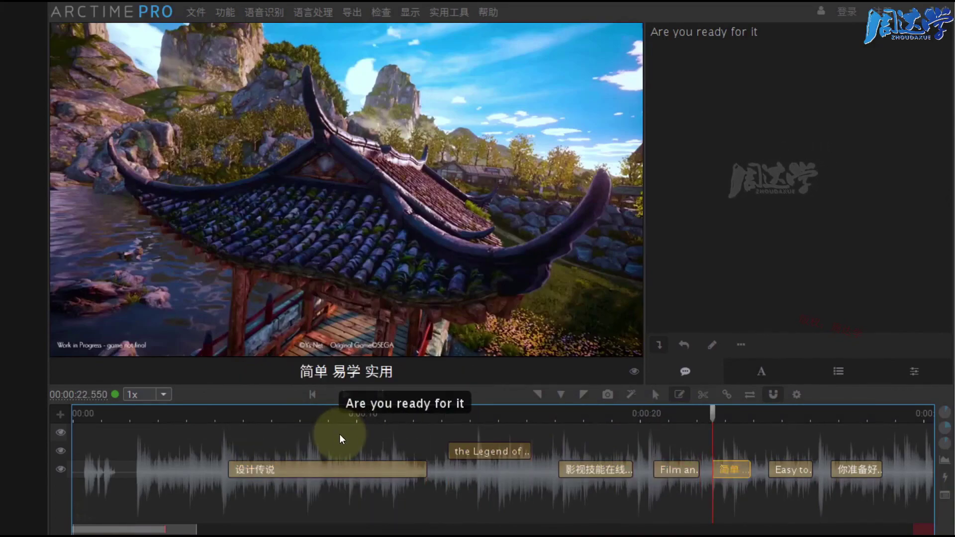
key(Up)
key(Up)
key(Up)
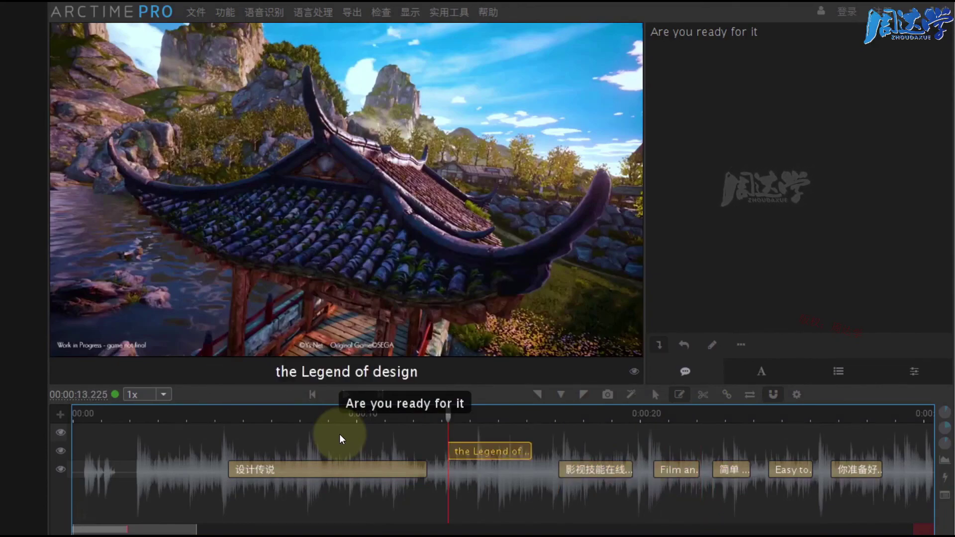
key(Up)
key(Down)
key(Down)
key(Down)
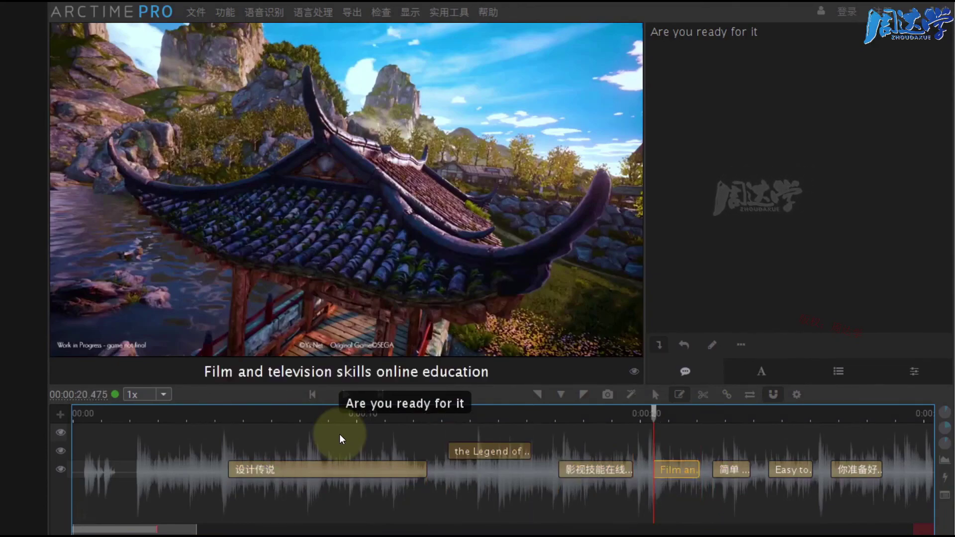
key(Down)
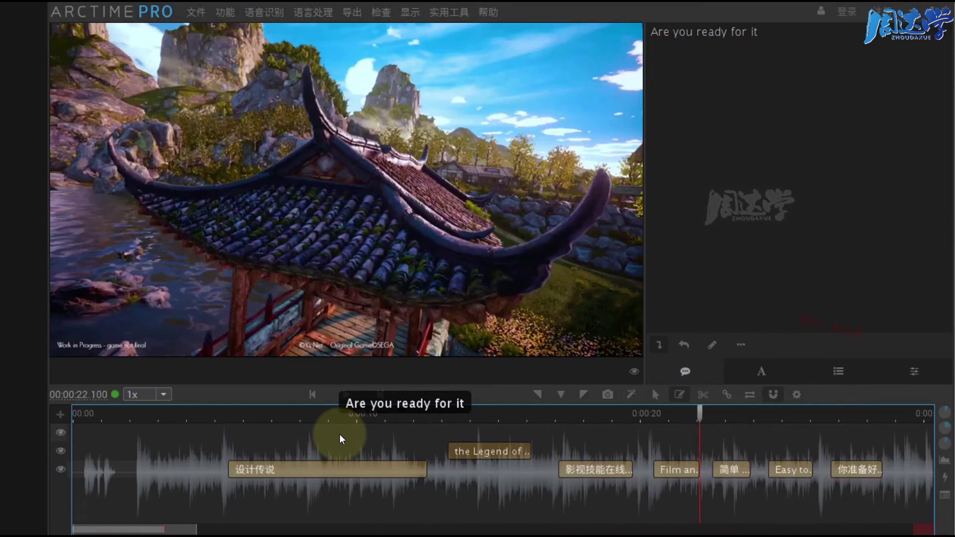
key(Up)
key(Up)
key(Up)
key(Up)
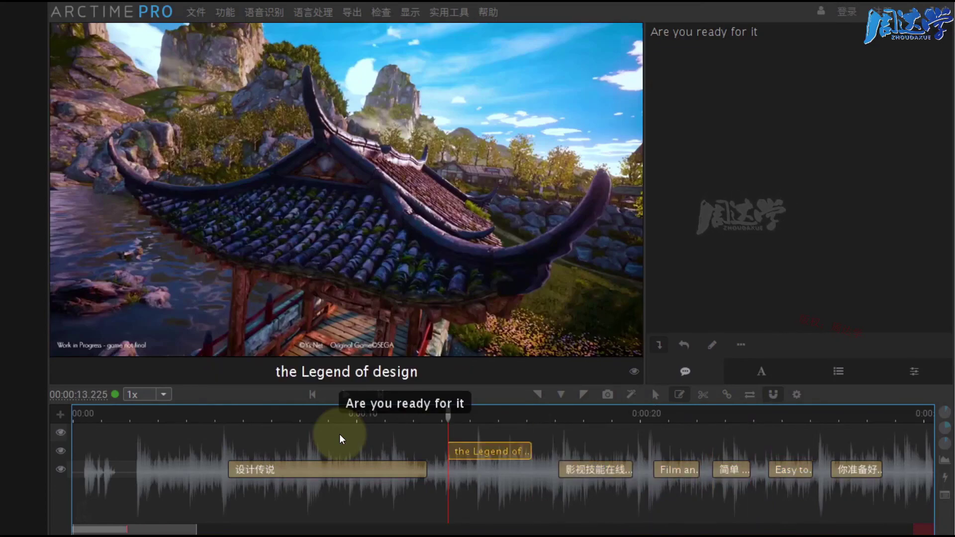